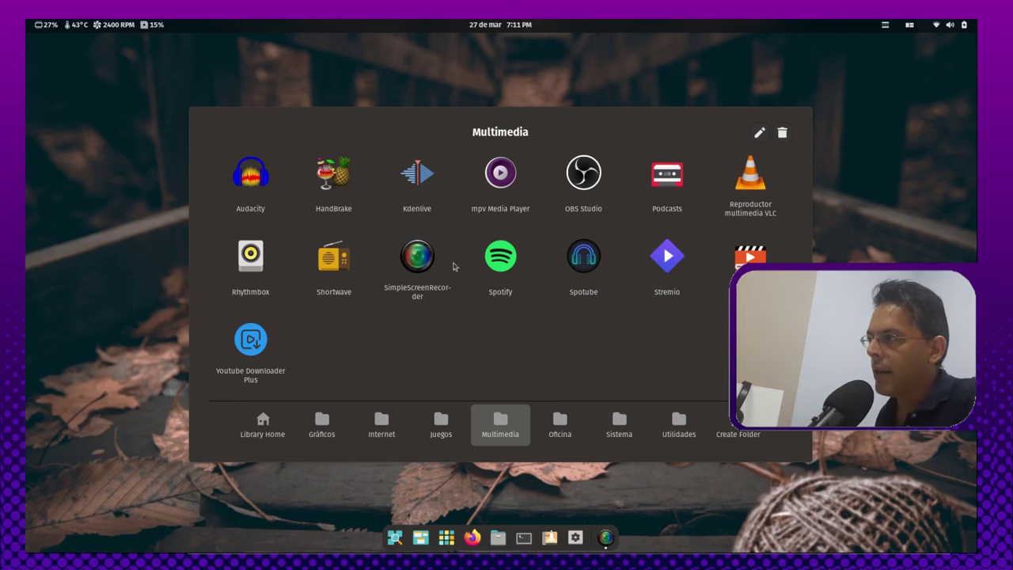
Step: Launch the Kdenlive video editor
click(415, 188)
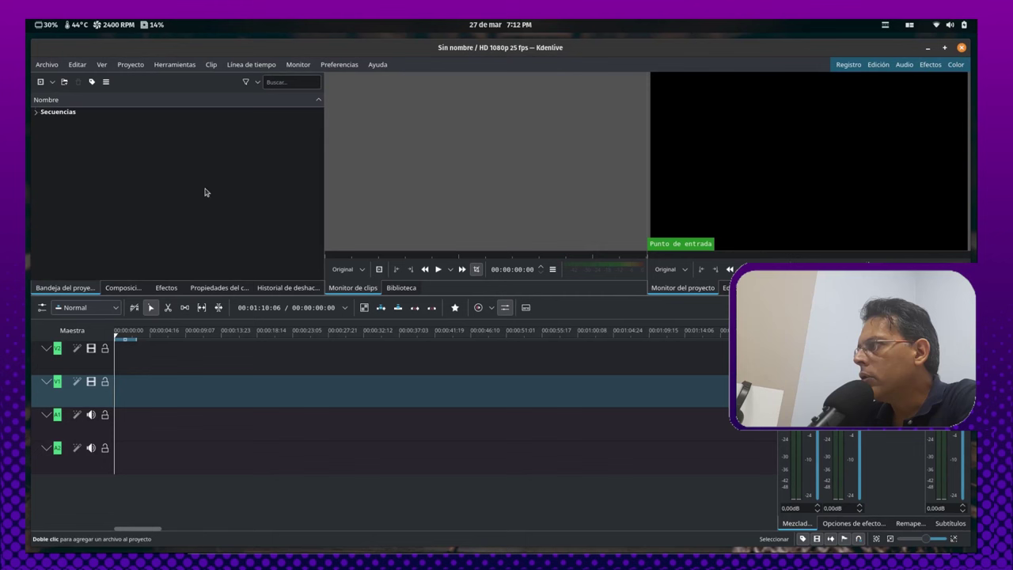
click(102, 69)
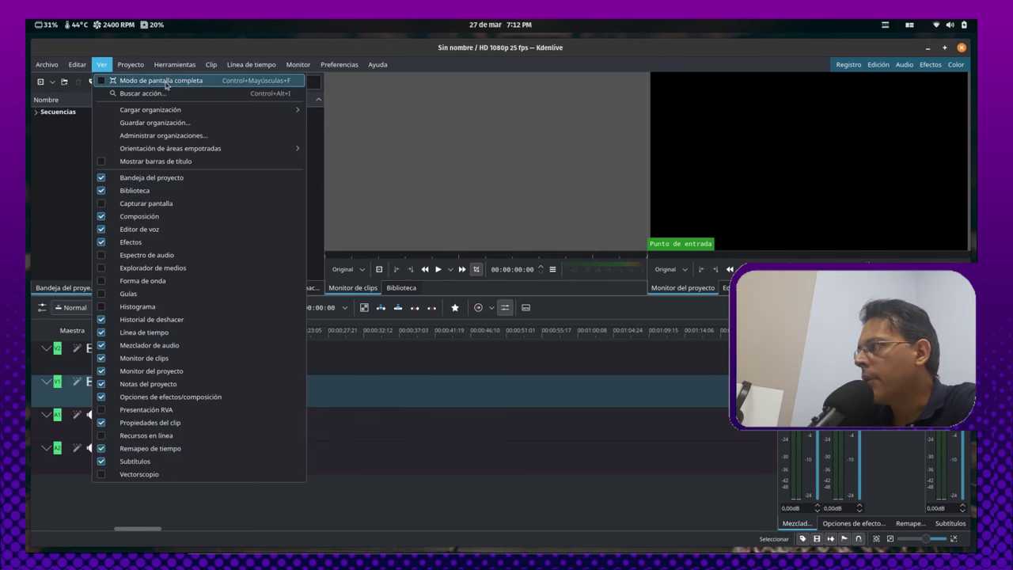
click(103, 65)
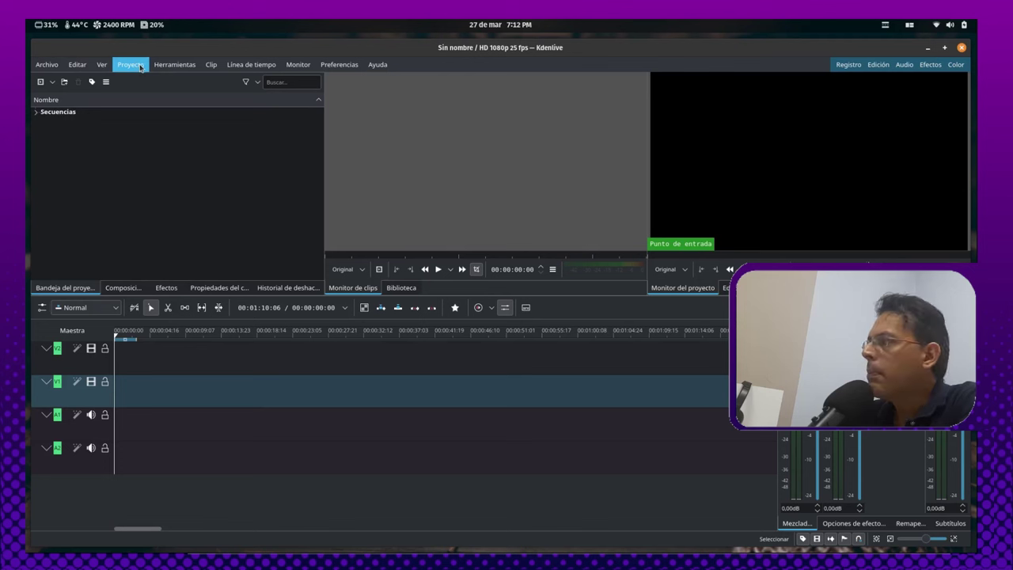
click(165, 65)
click(166, 66)
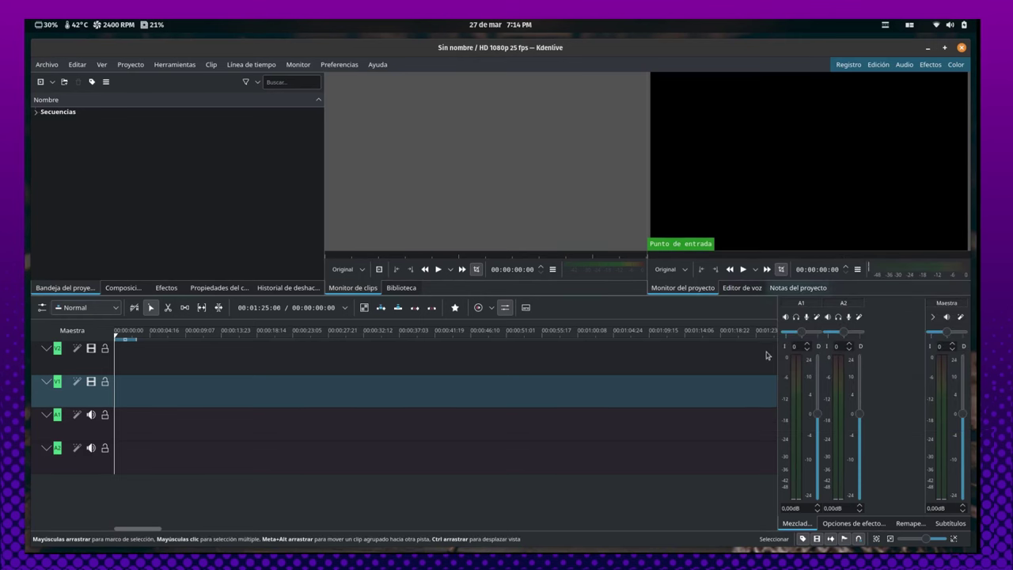
Step: Narrow the audio mixer and dock Monitor de clips in the same group as Monitor del proyecto
drag(779, 361, 822, 361)
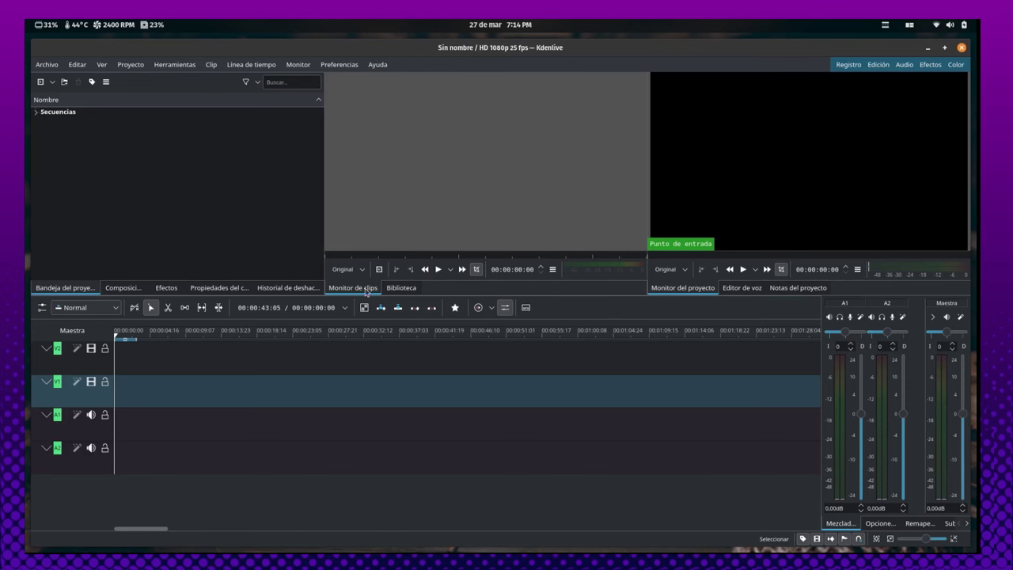
drag(366, 290, 850, 153)
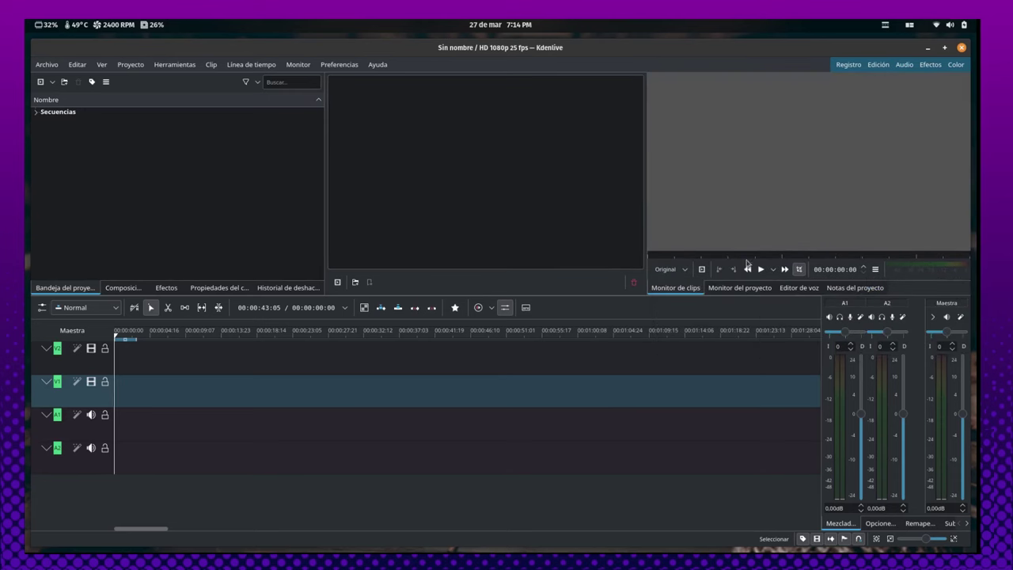
click(729, 289)
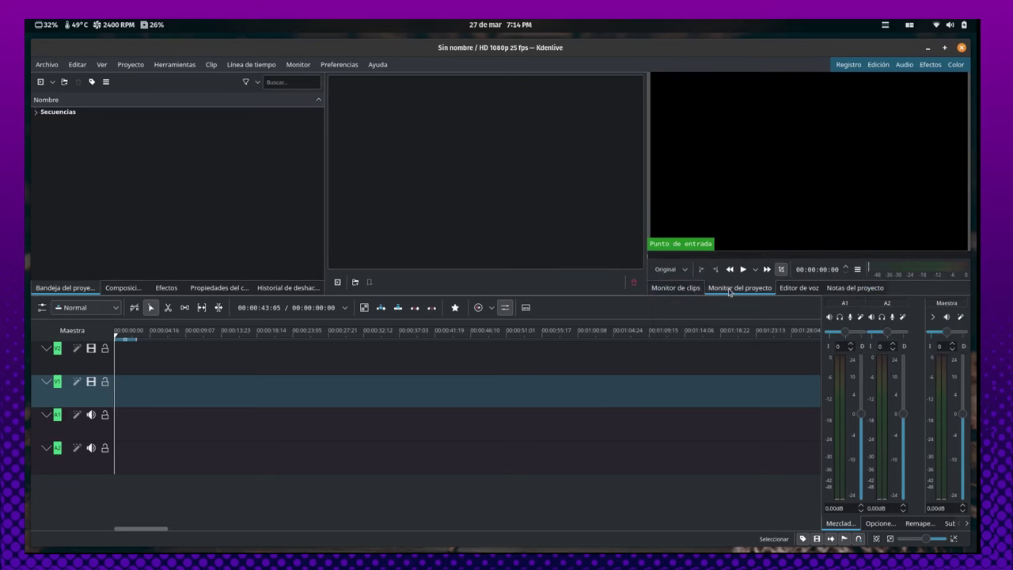
click(674, 287)
Step: Dock Opciones de efectos/composición as its own column beside the project bin and reduce that column's width
click(880, 522)
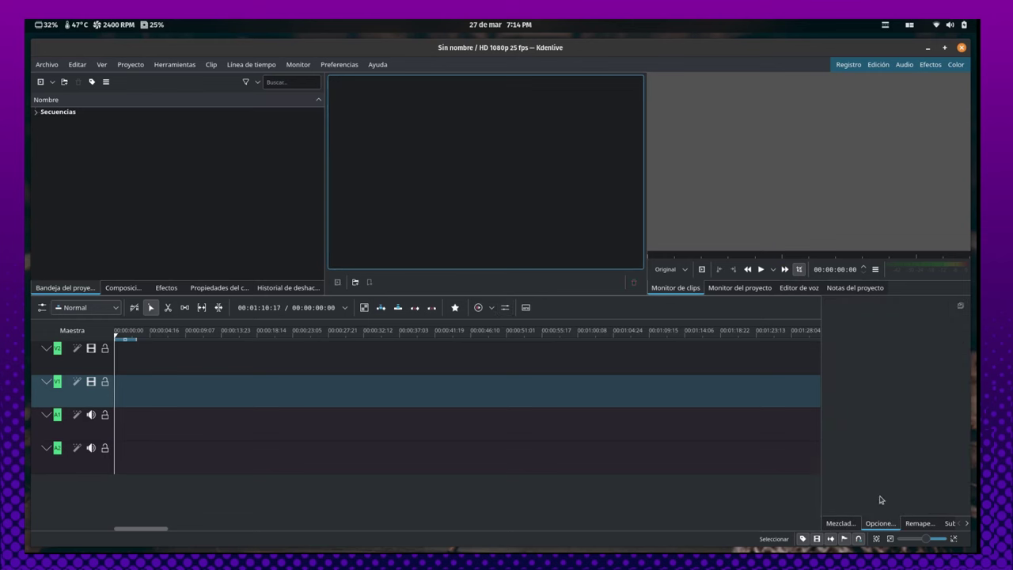
drag(817, 457, 573, 448)
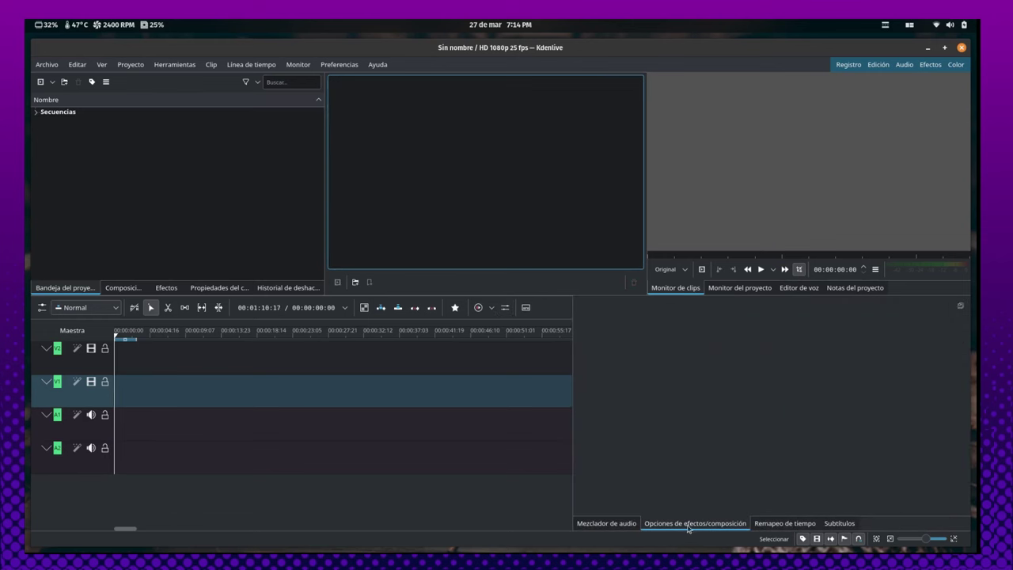
drag(689, 529, 384, 104)
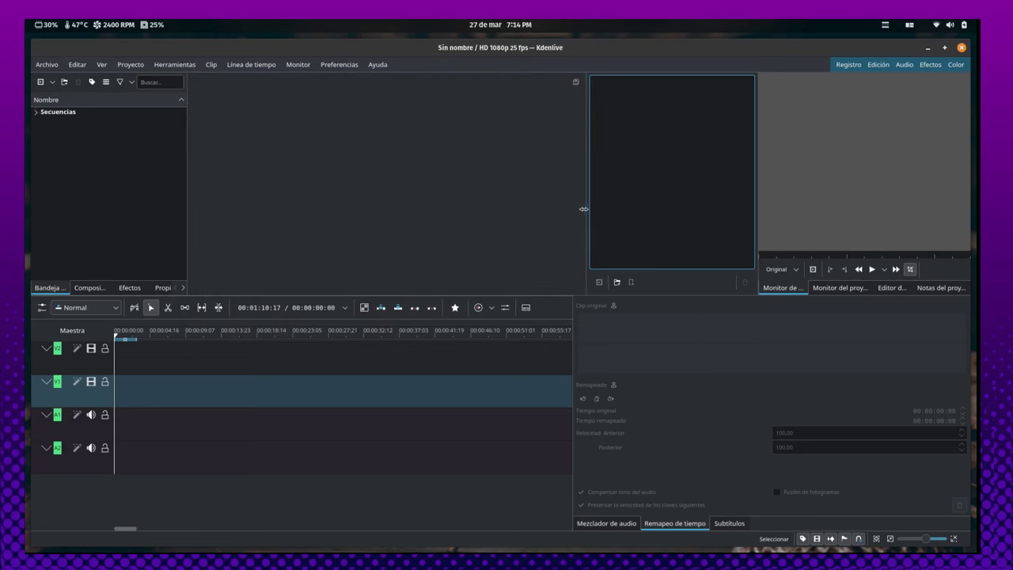
drag(583, 209, 396, 208)
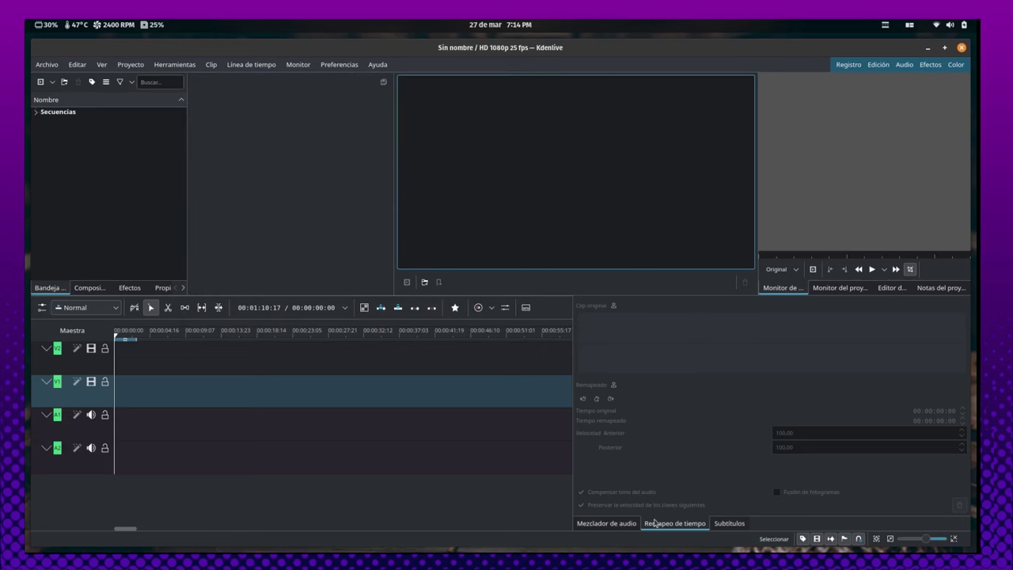
Step: Group Subtítulos and Remapeo de tiempo with Biblioteca, and widen the timeline by narrowing the audio mixer
click(606, 523)
click(675, 523)
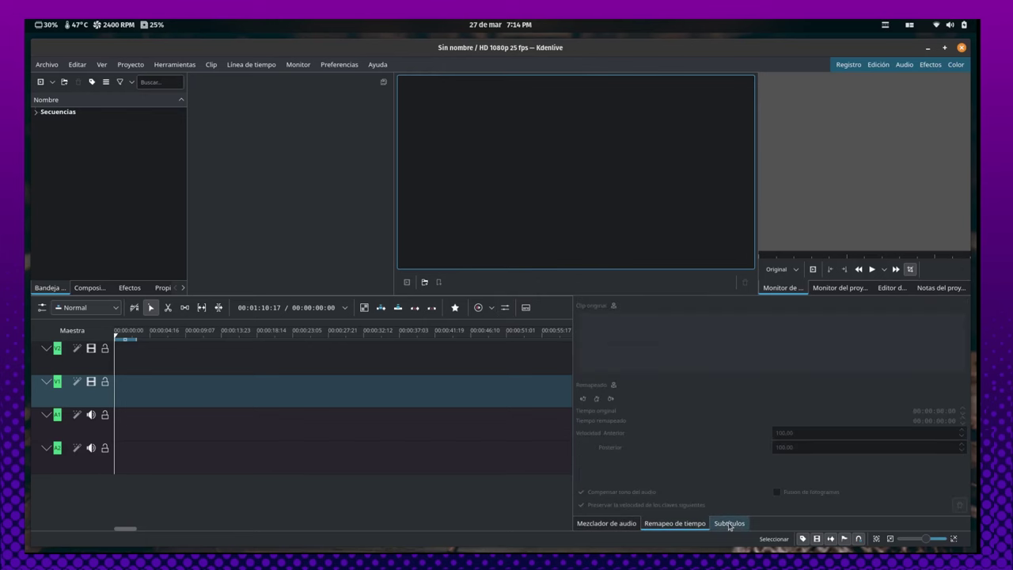
drag(729, 523, 601, 182)
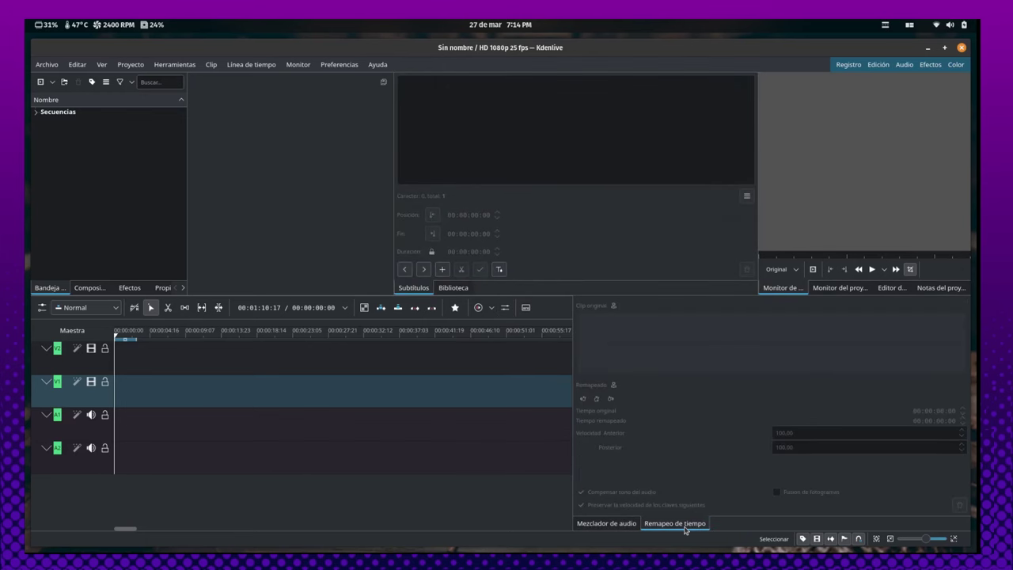
drag(684, 527, 626, 140)
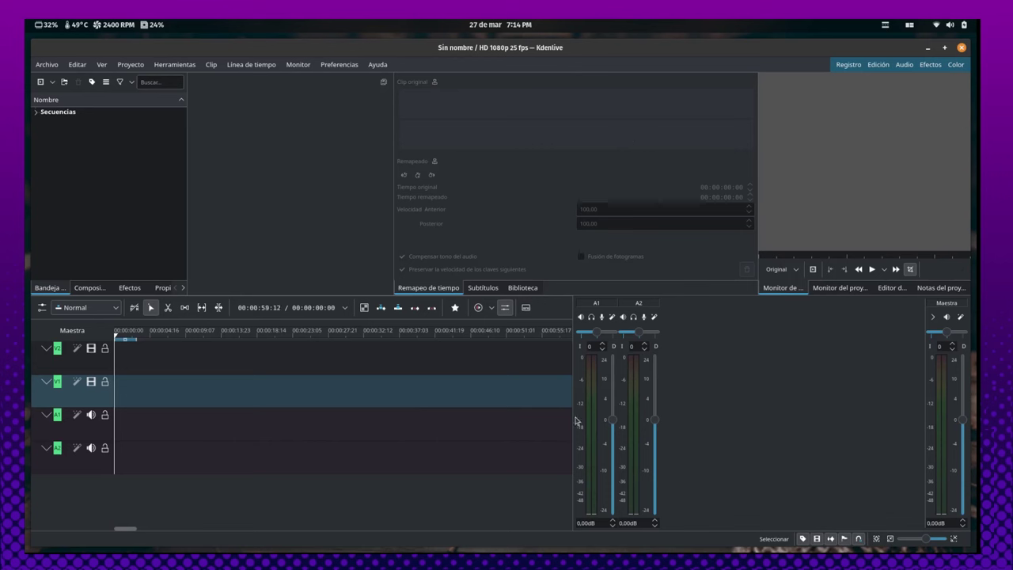
drag(570, 417, 836, 417)
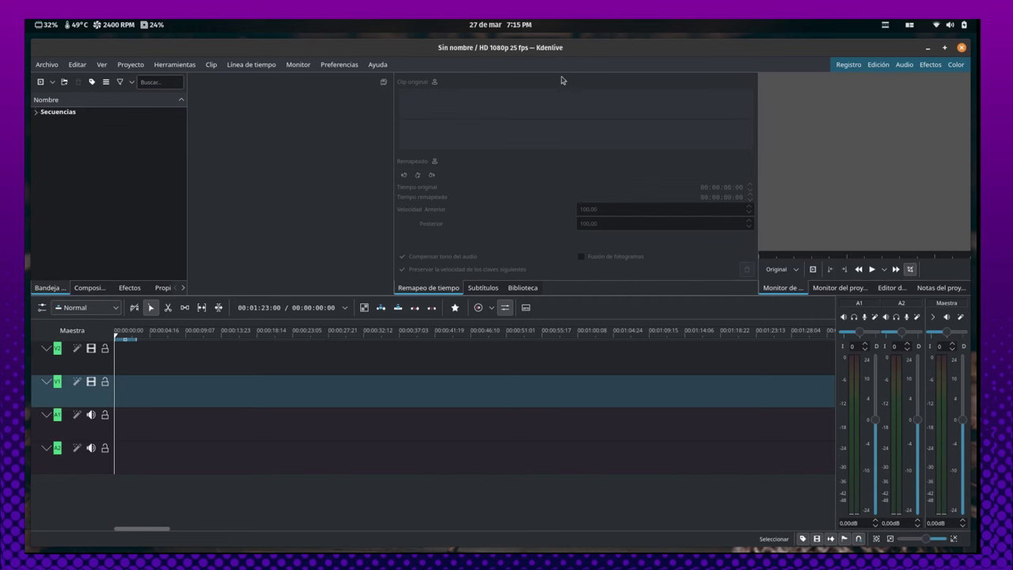
Step: Remove Biblioteca from its group and dock Remapeo de tiempo with the monitors, leaving Subtítulos in its own column
click(521, 290)
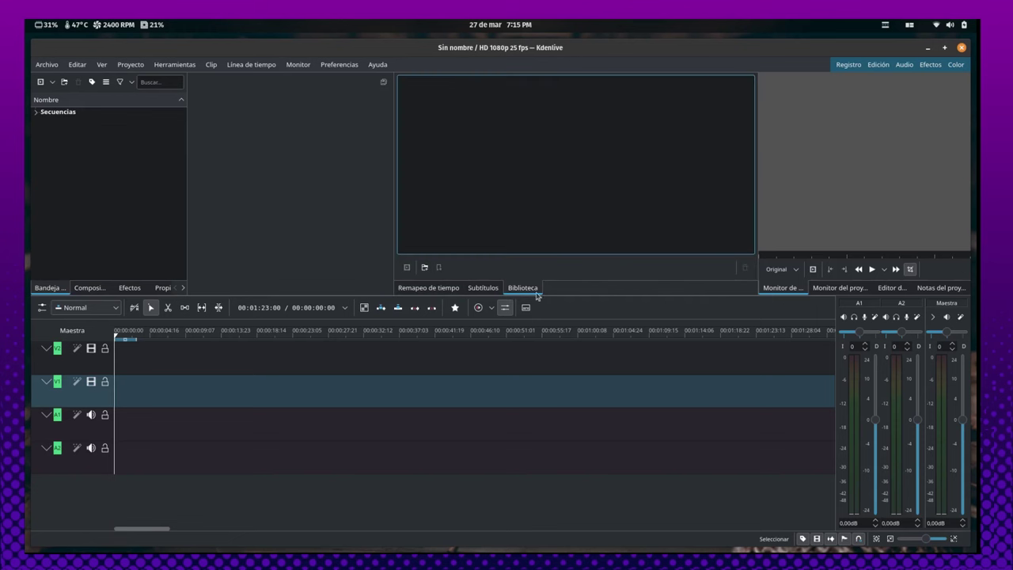
drag(525, 296, 588, 364)
click(759, 351)
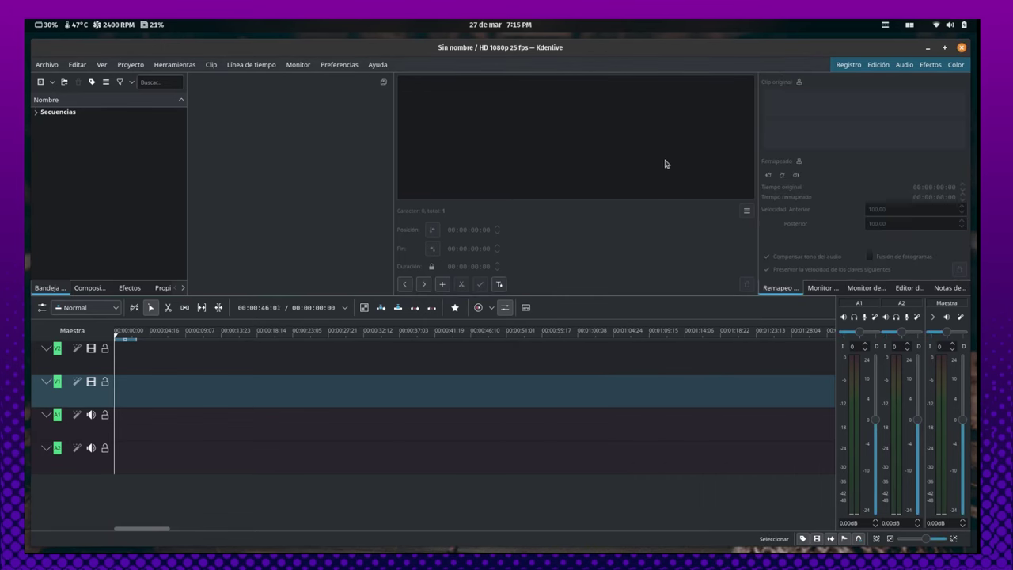
Step: Bring Monitor del proyecto to the front and resize the upper columns to give the monitor and the project bin more room
drag(394, 171, 532, 174)
click(824, 288)
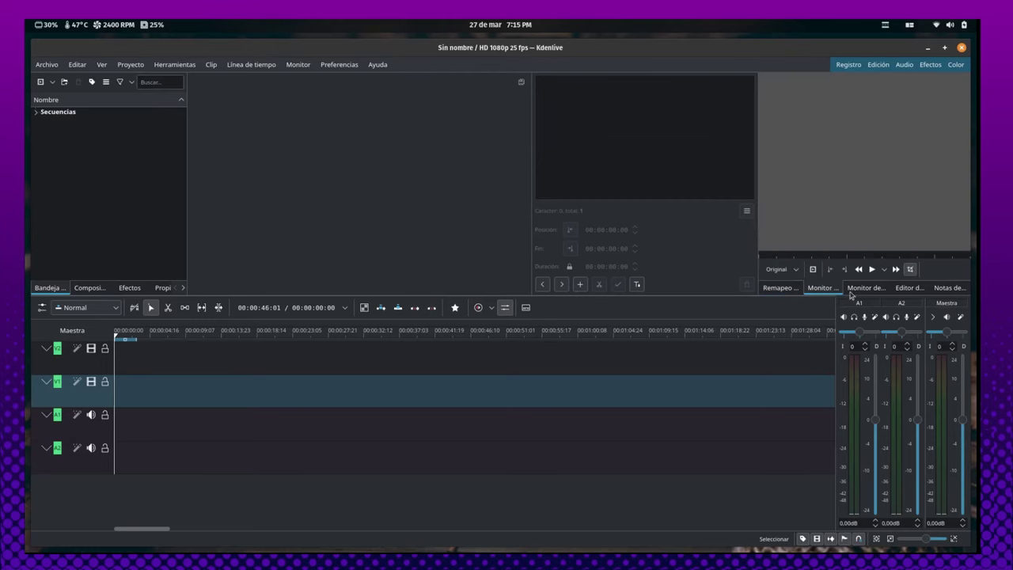
click(864, 289)
drag(759, 152, 571, 152)
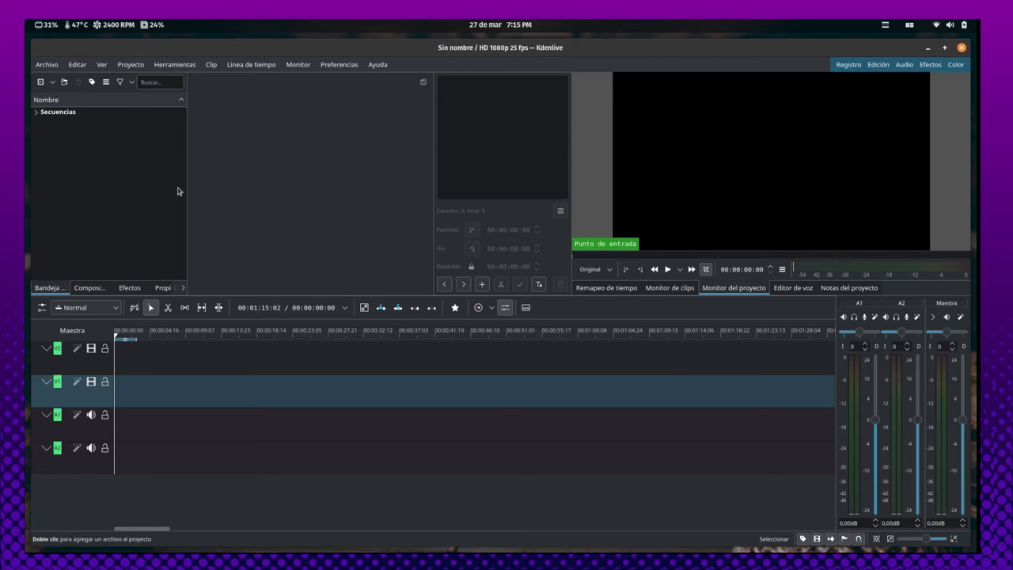
drag(186, 190, 203, 188)
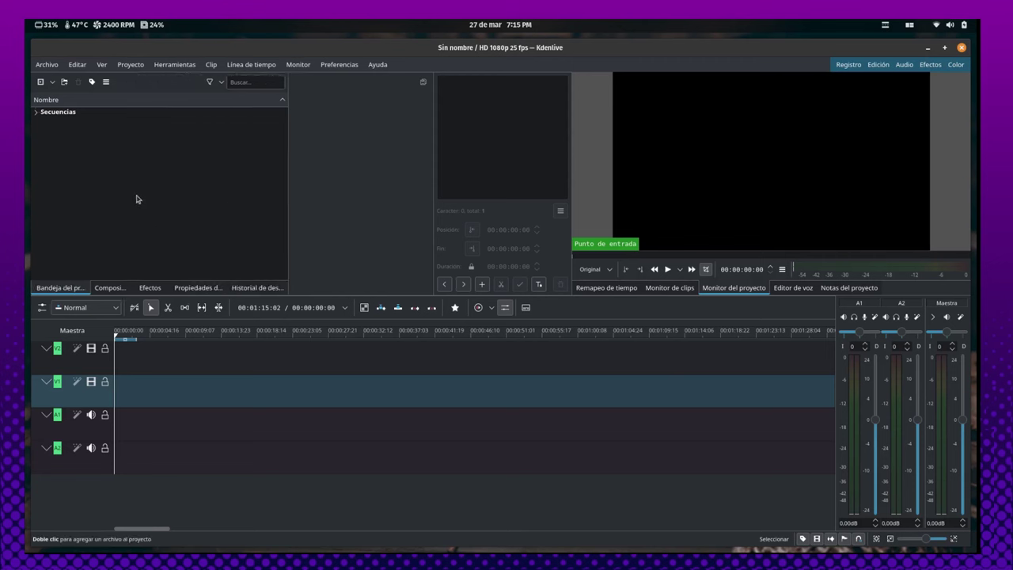
Step: Import 20240320_151056.mp4 from the obs video folder into the project bin and adopt the 1600x720 30 fps project profile
click(88, 237)
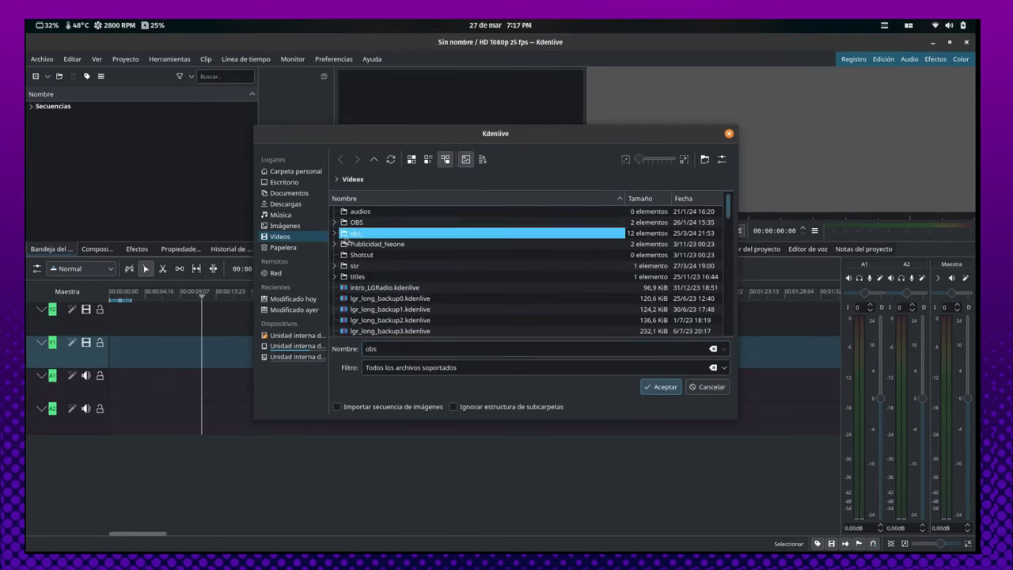
click(438, 279)
double_click(437, 254)
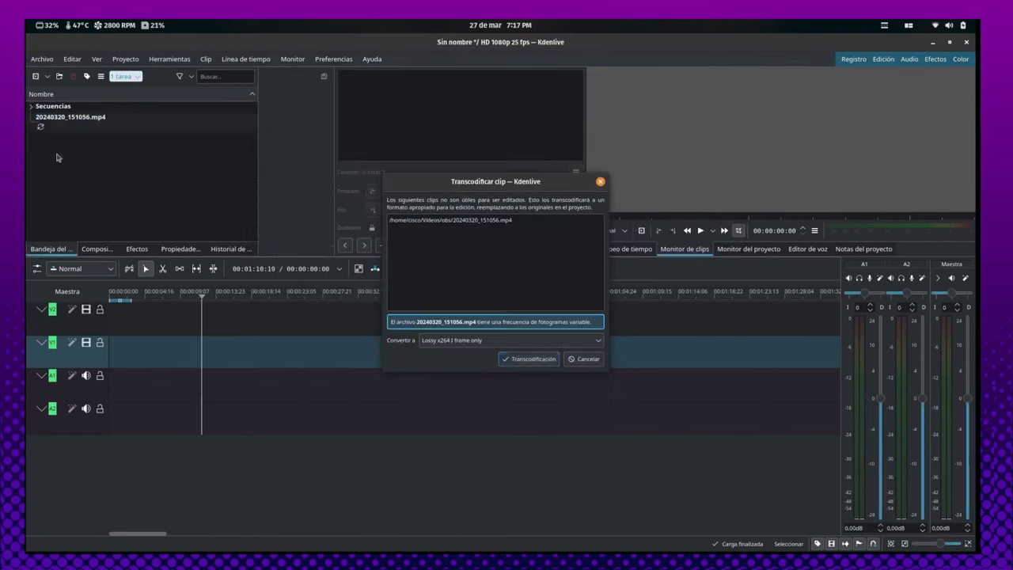
click(529, 298)
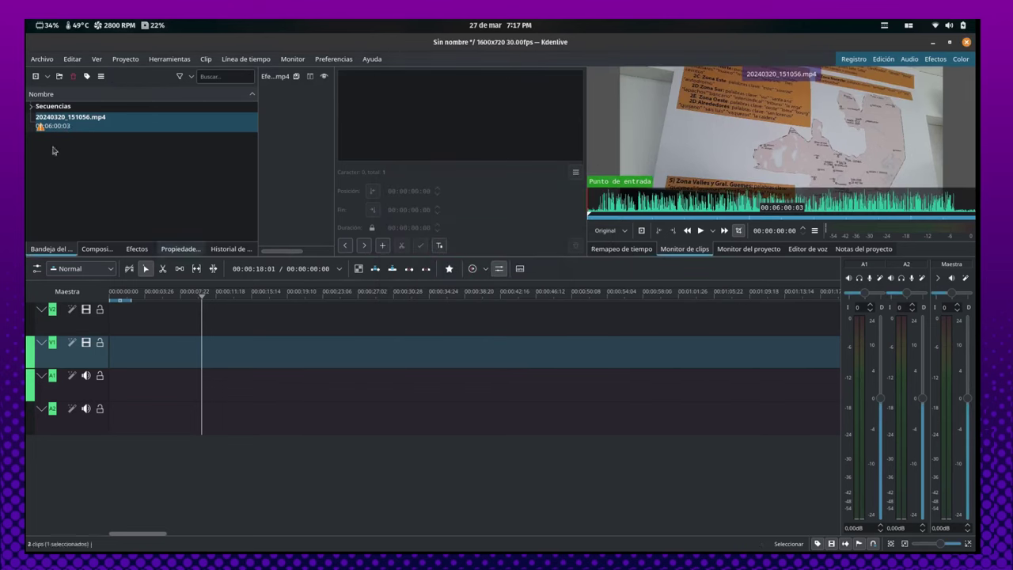
Step: Place the 20240320_151056.mp4 clip at the start of tracks V1 and A1 and preview it around 00:00:23:16
drag(70, 118, 135, 396)
drag(373, 317, 378, 349)
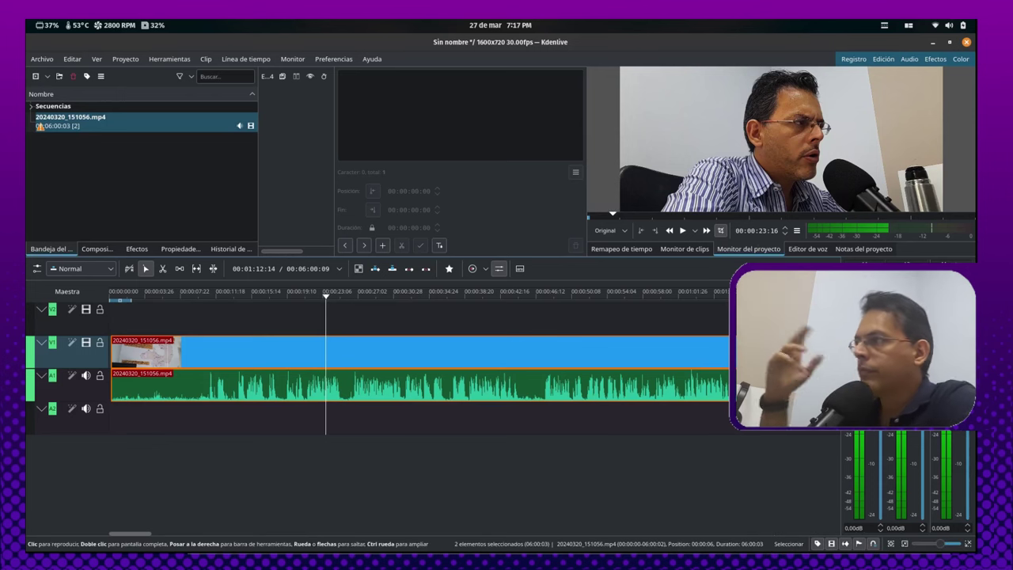
Step: Browse the list of available compositions and bring up the effects categories
click(96, 248)
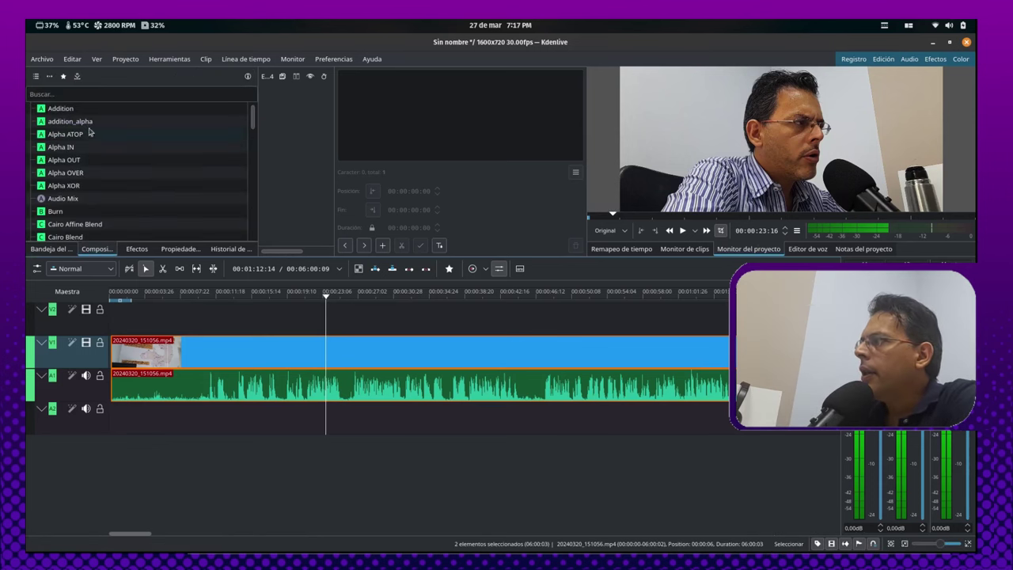
scroll(111, 210, down, 15)
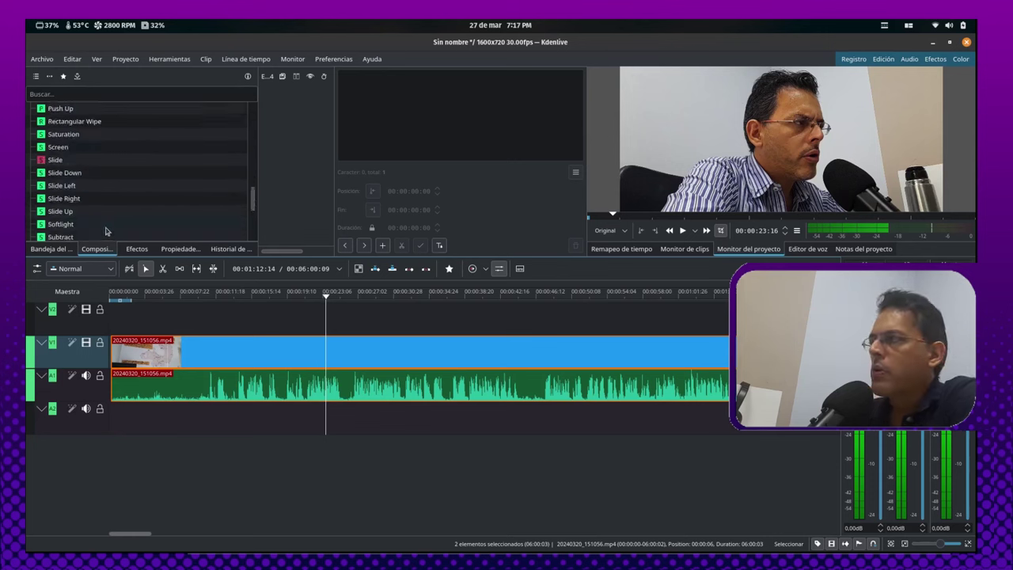
scroll(111, 206, up, 15)
click(137, 249)
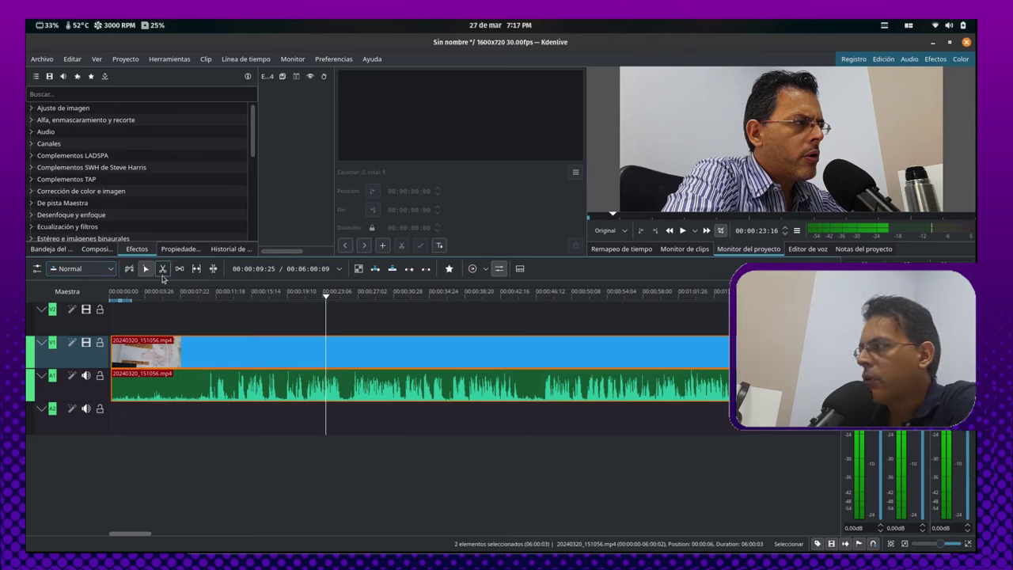
Step: Split the timeline clip at about 00:00:25:24 and return to the selection tool
click(162, 270)
click(345, 385)
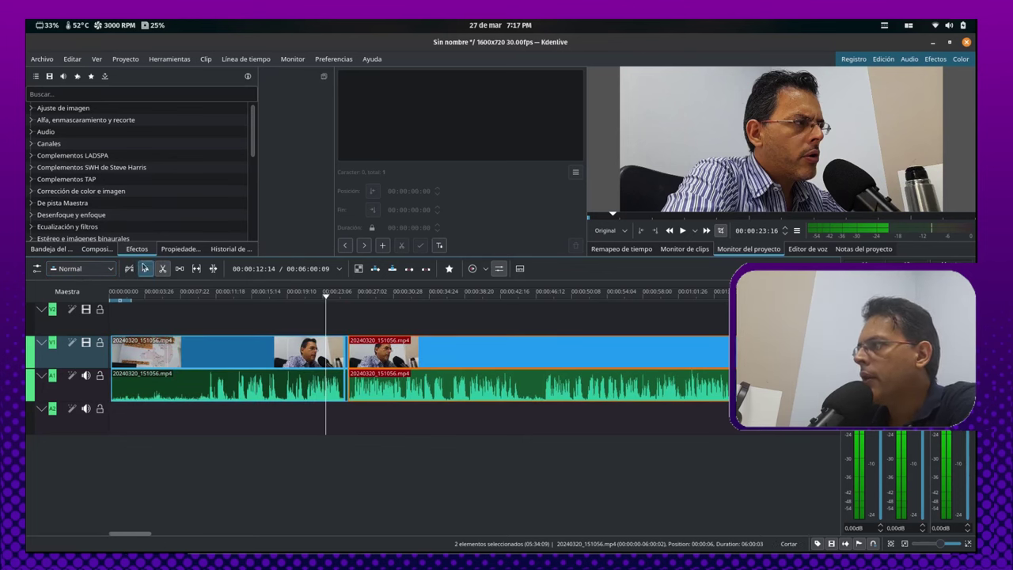
click(146, 268)
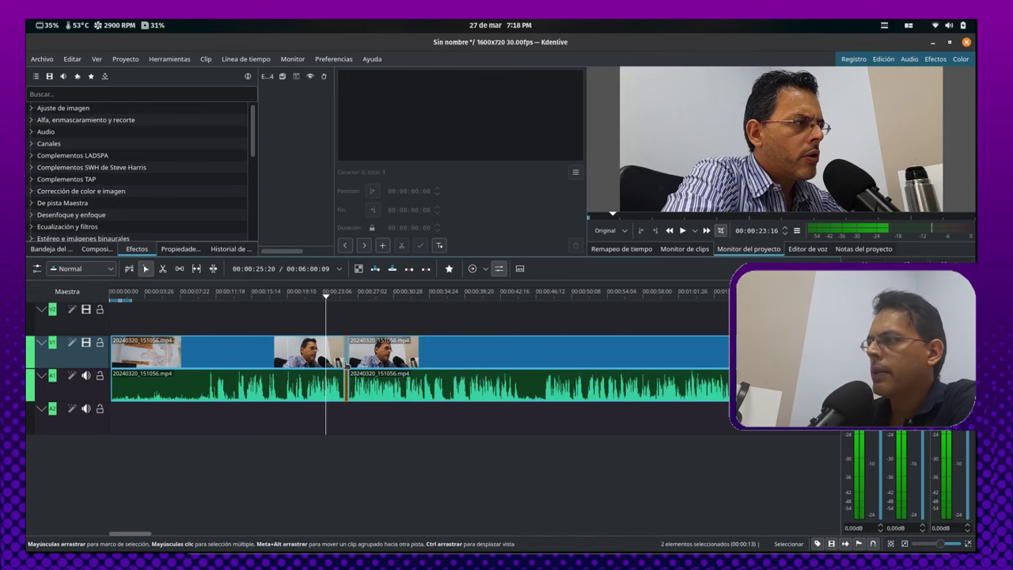
Step: Move the second clip segment to V2 and A2 at 00:00:23:16, overlapping the first, and add a Wipe composition over the overlap
drag(501, 355, 478, 321)
click(331, 333)
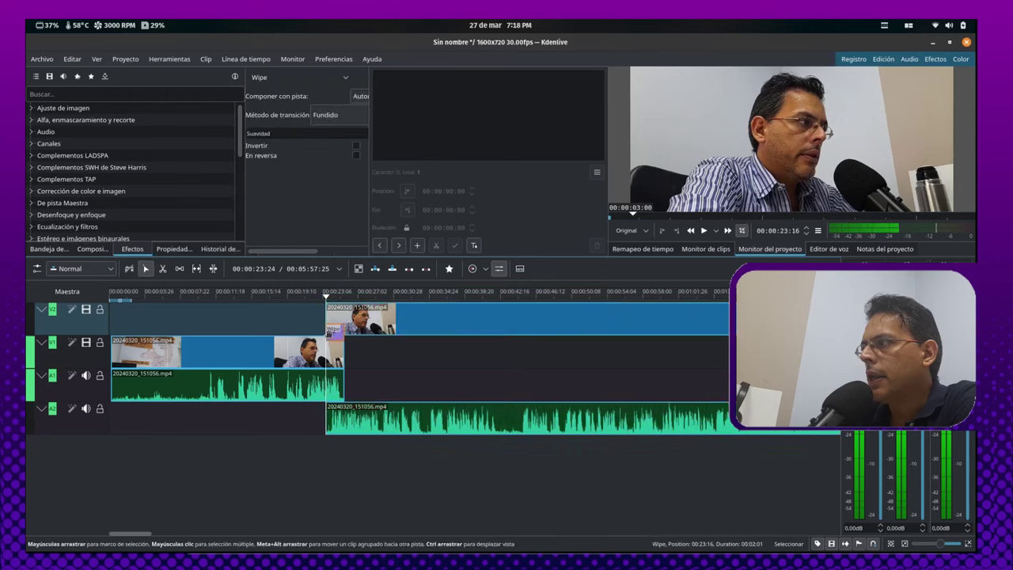
Step: Widen the composition options and set the Wipe's transition method to Compuerta V invertida
drag(370, 144, 560, 144)
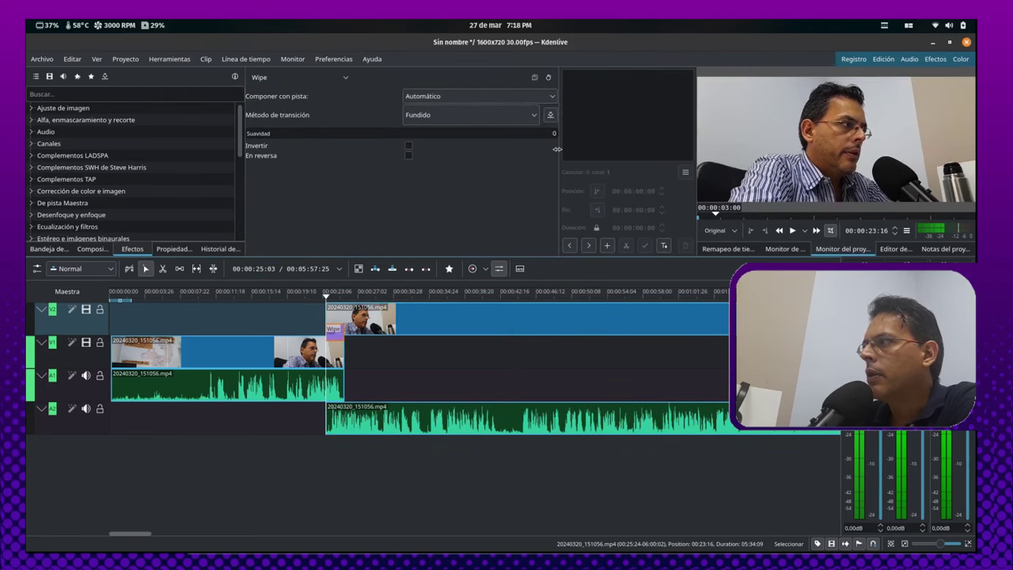
click(488, 116)
scroll(485, 194, down, 6)
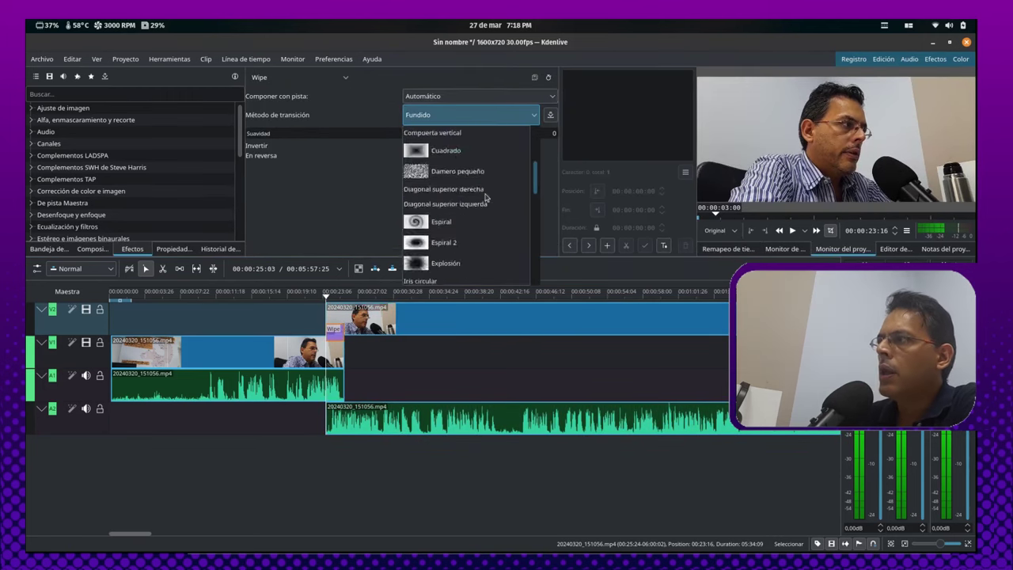
scroll(484, 191, up, 6)
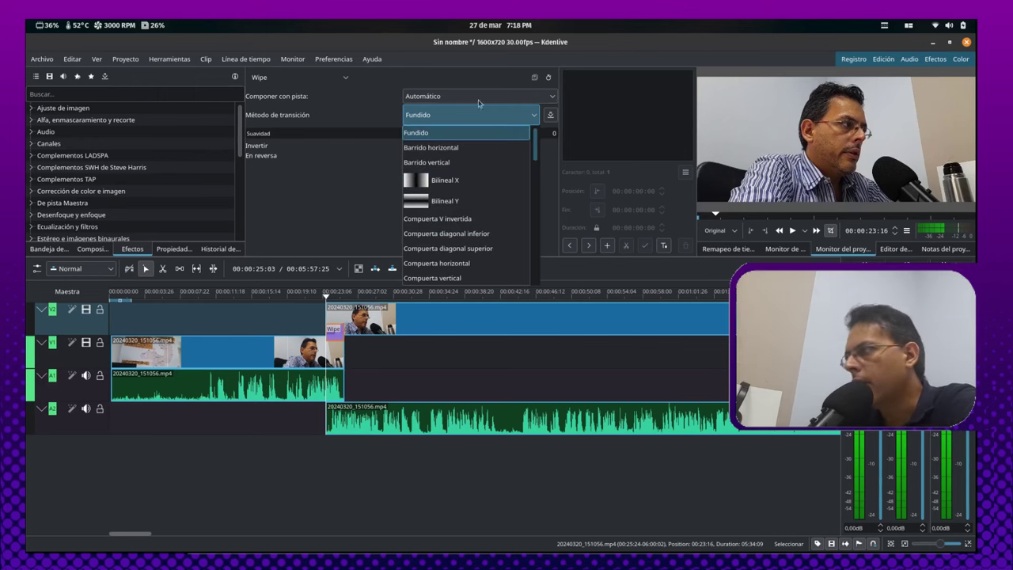
click(481, 98)
click(458, 116)
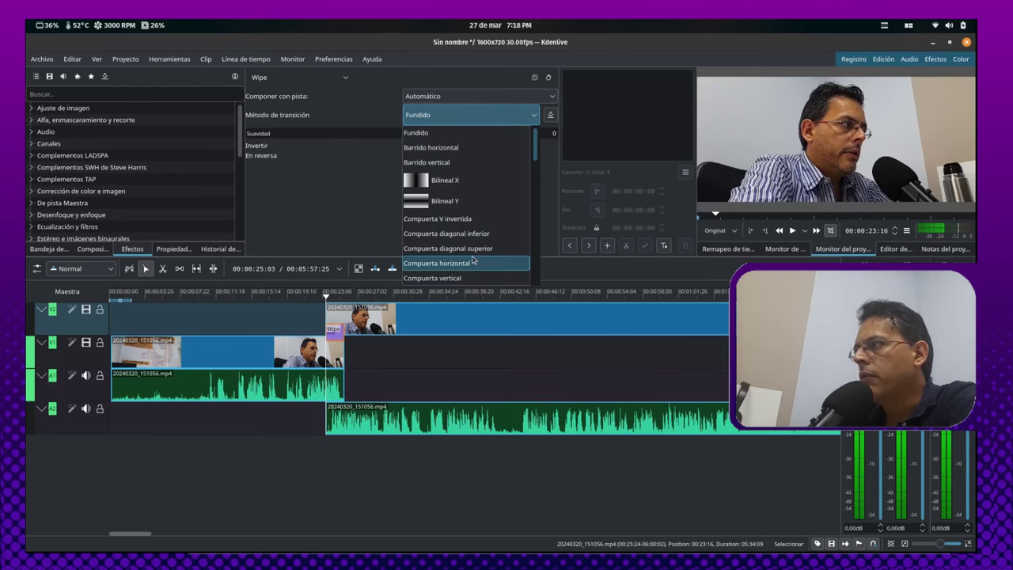
click(451, 218)
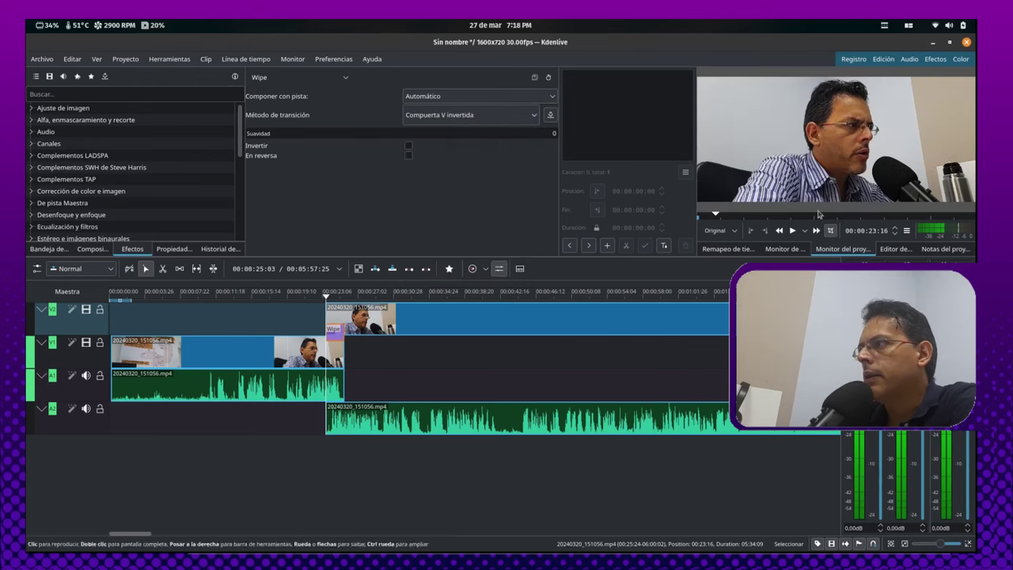
Step: Play the overlap from about 00:00:22:07 to preview the Wipe transition between the two clip segments
click(314, 293)
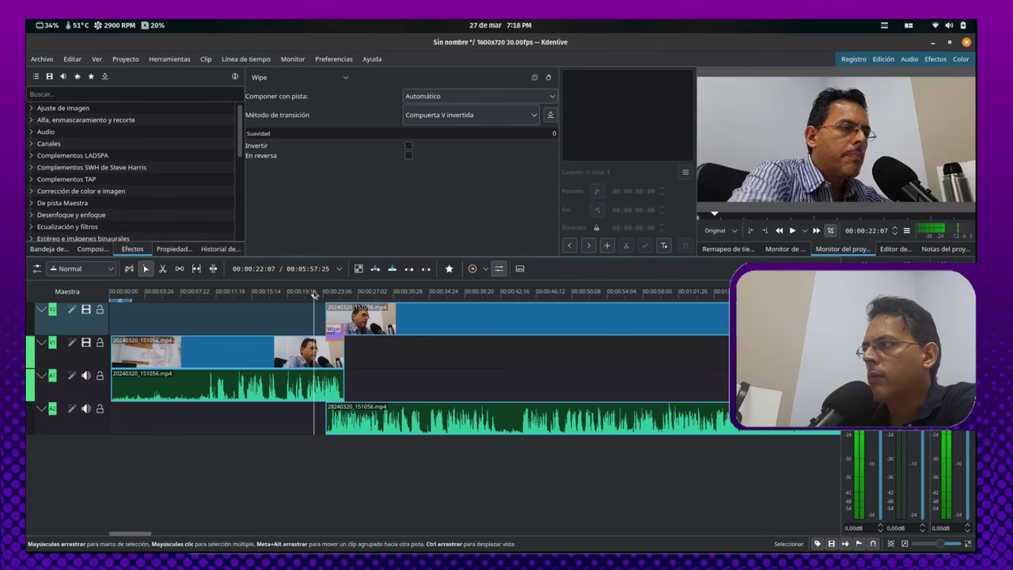
key(space)
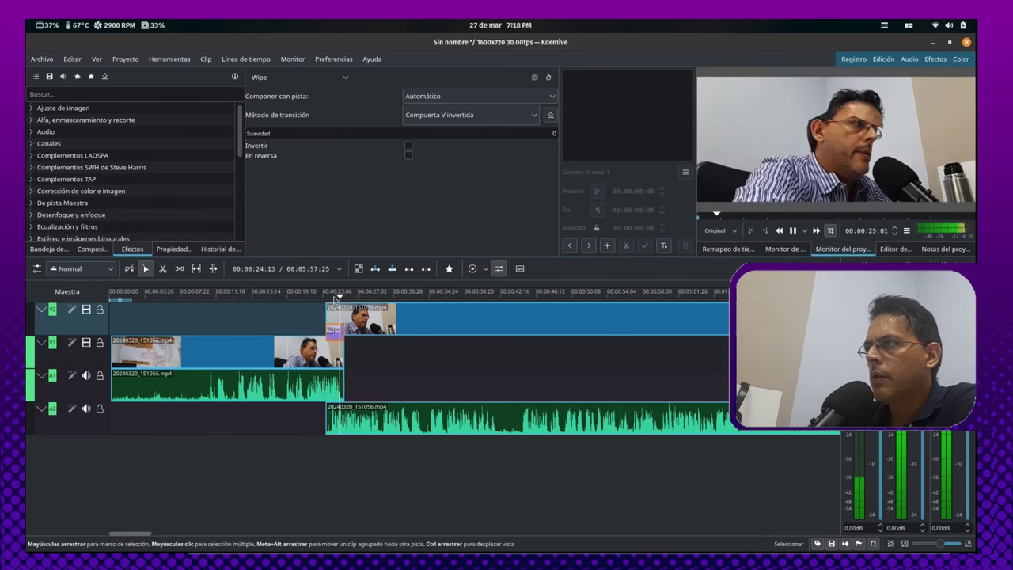
key(space)
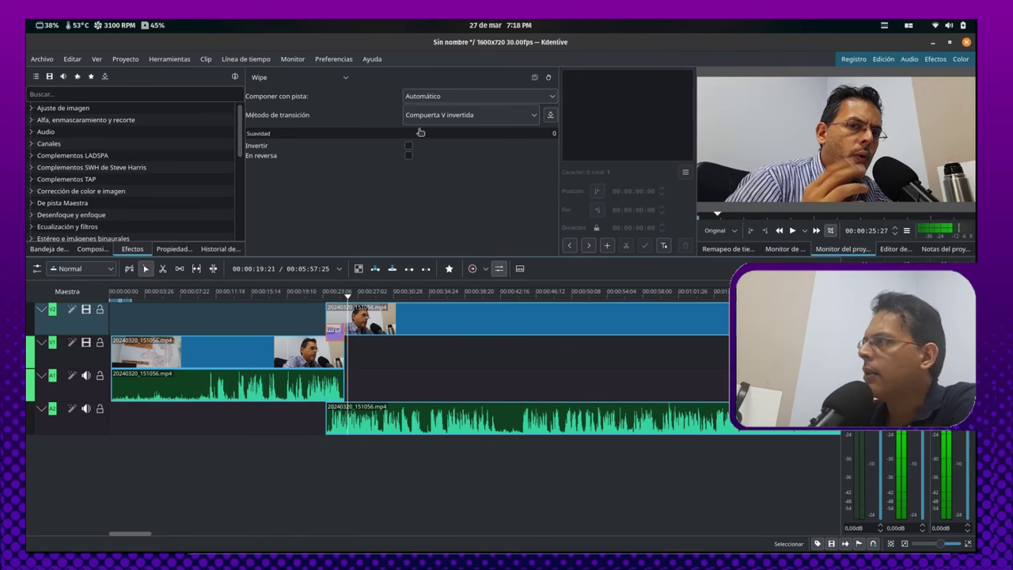
Step: Set the Wipe's Suavidad to 100 and preview the softened transition from about 00:00:22:04
drag(273, 131, 595, 149)
click(314, 293)
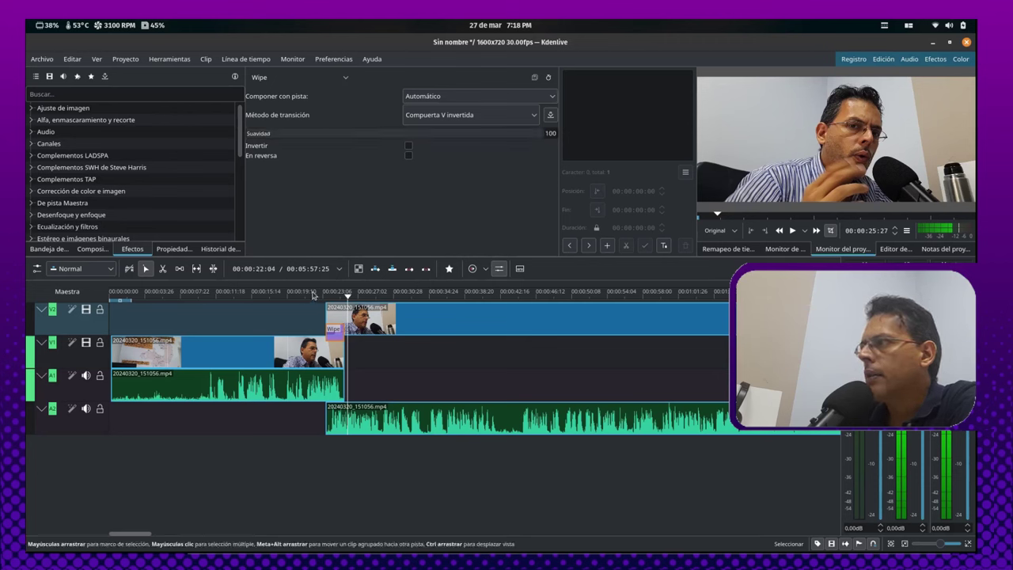
key(space)
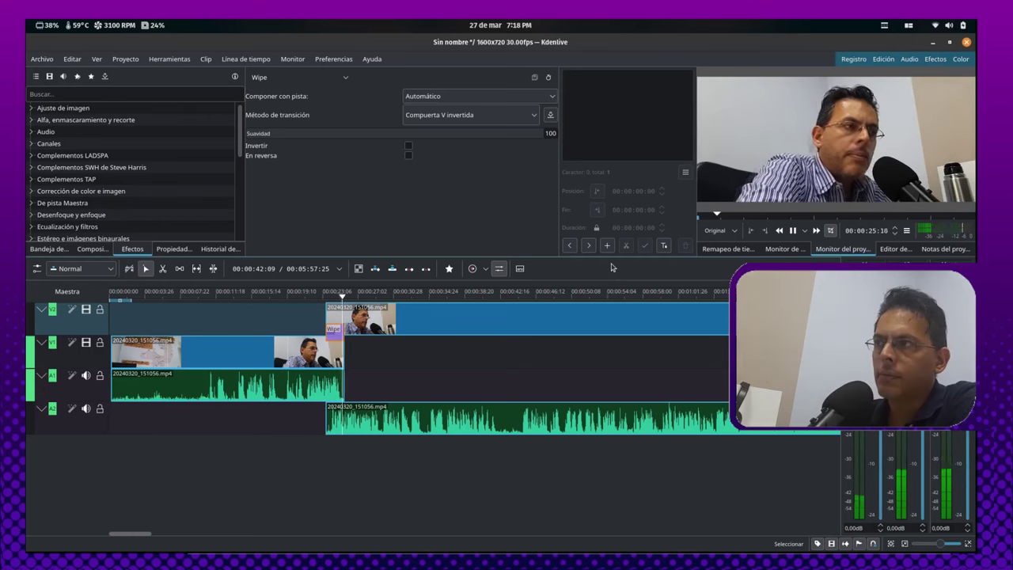
key(space)
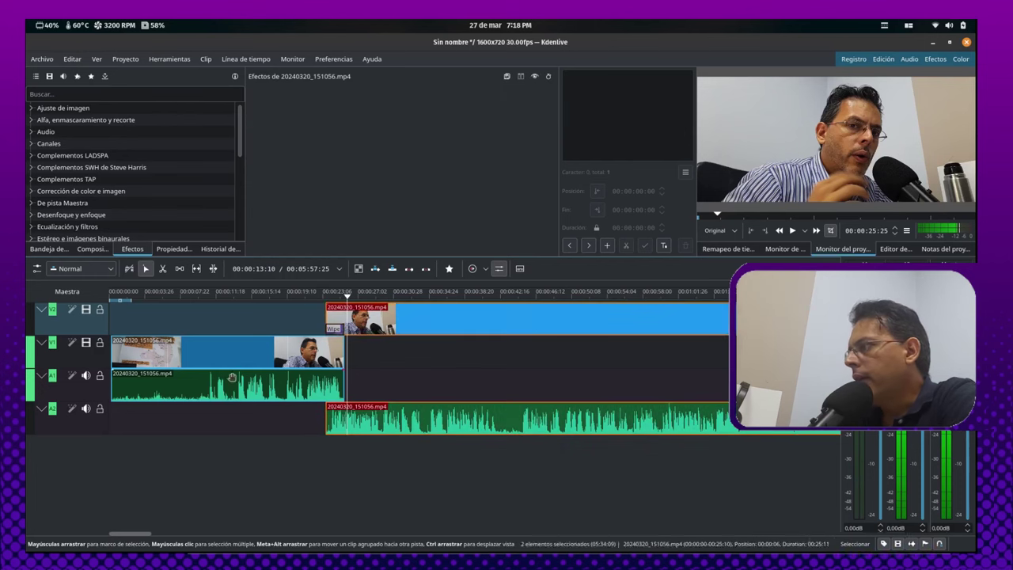
Step: Select the first clip segment, place the playhead at 00:00:19:13, and list the Alfa, enmascaramiento y recorte effects
click(268, 340)
click(287, 294)
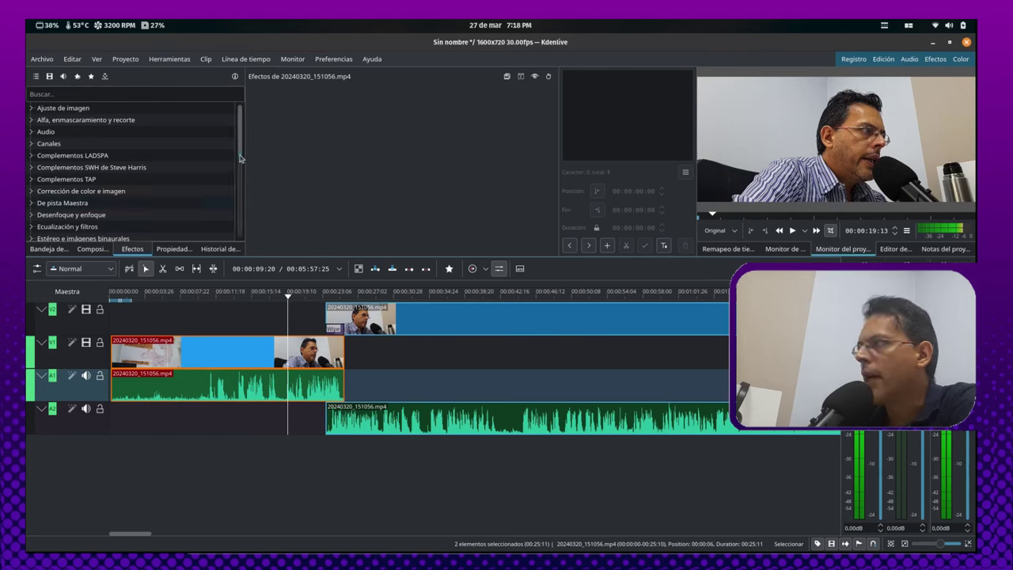
scroll(239, 148, down, 1)
scroll(239, 148, up, 1)
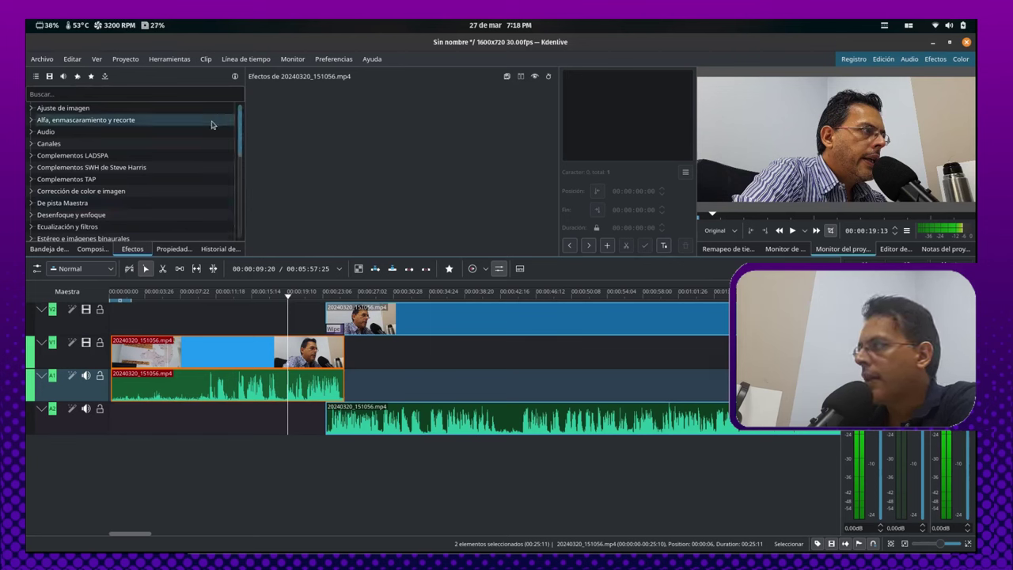
click(31, 121)
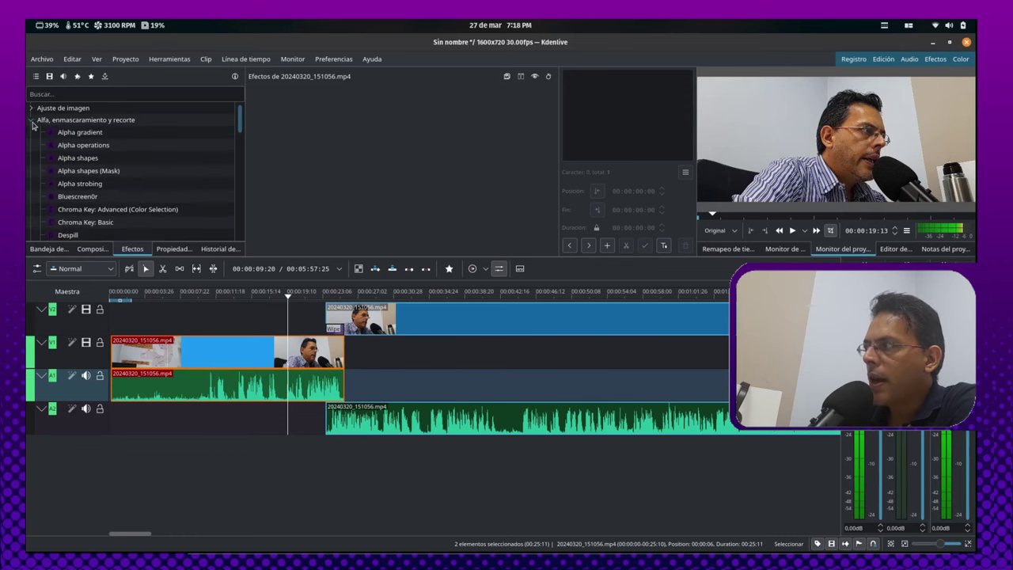
mouse_move(242, 118)
mouse_down()
mouse_move(243, 166)
mouse_move(242, 119)
mouse_up()
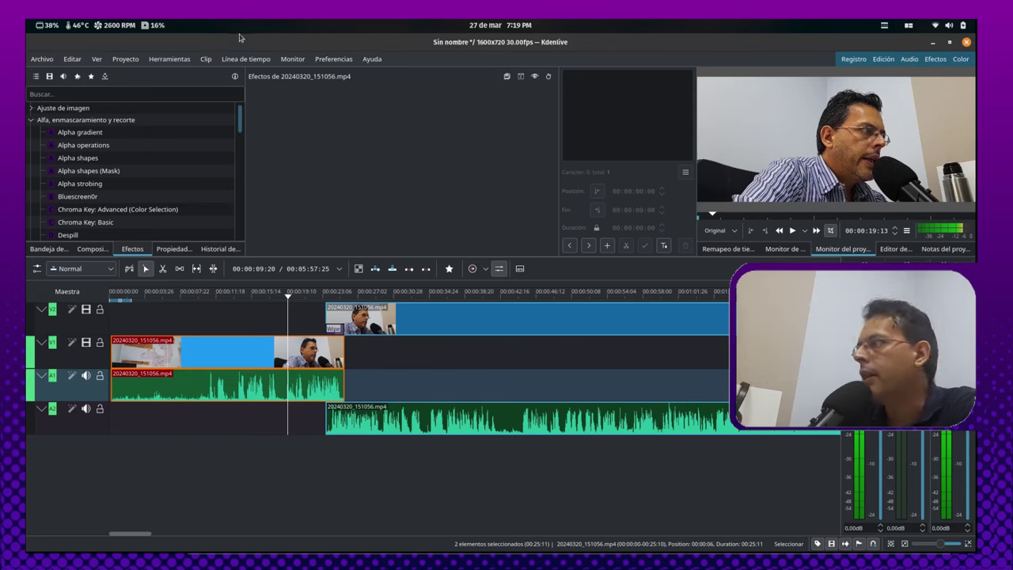
Step: Bring up the project options and enlarge and reposition the dialog to show the whole profile list
click(182, 59)
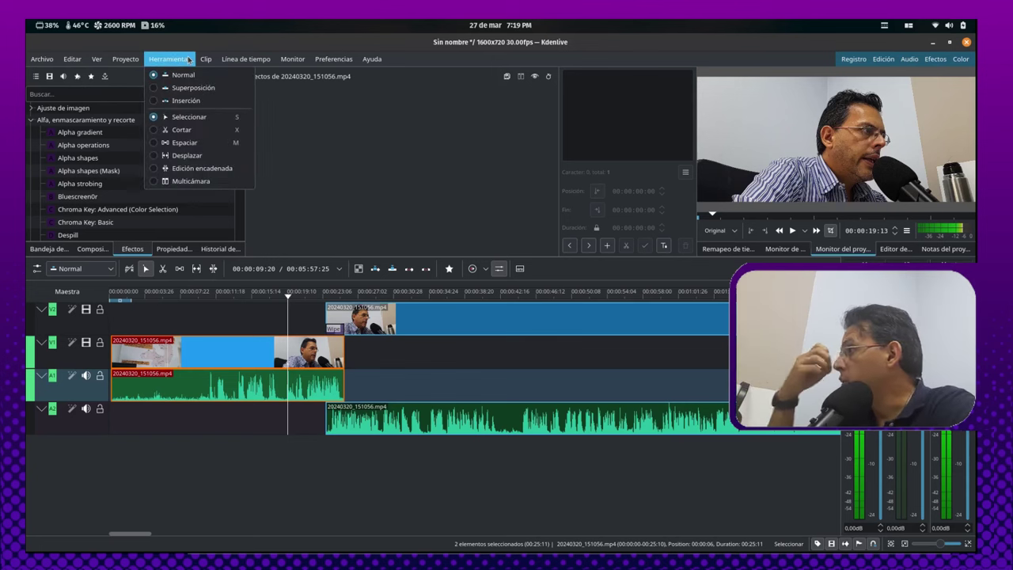
mouse_move(125, 58)
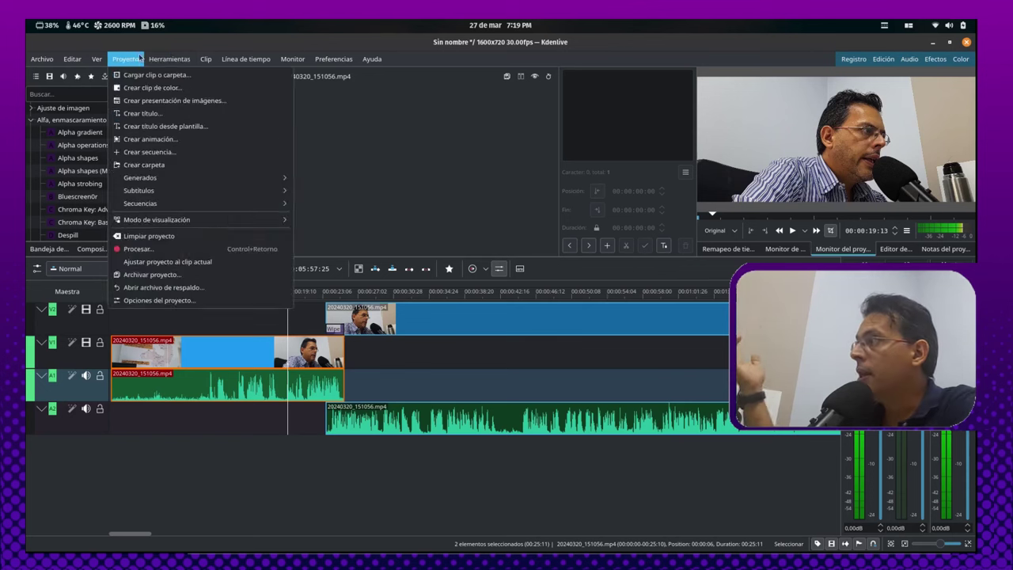
click(191, 300)
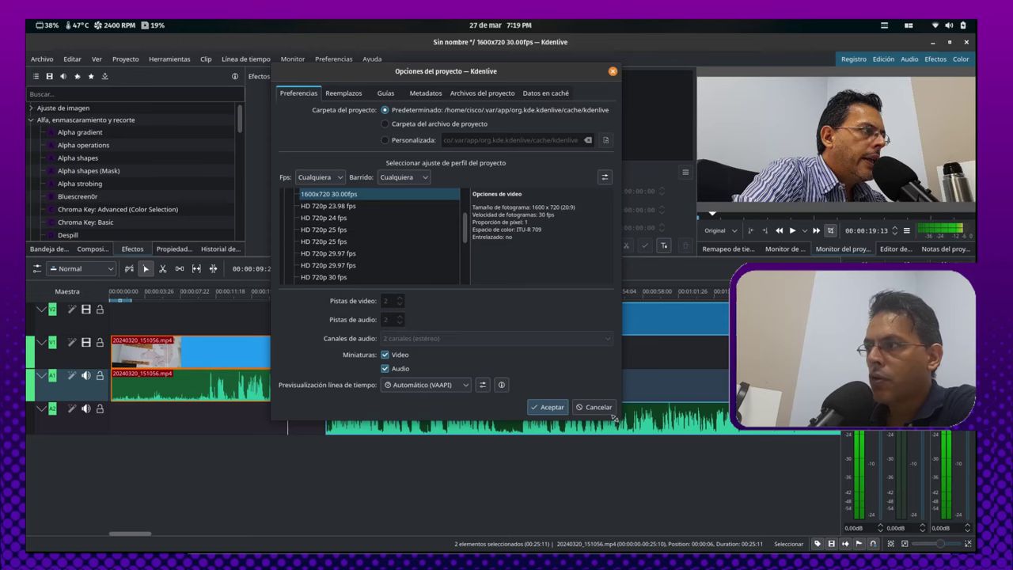
drag(613, 418, 914, 526)
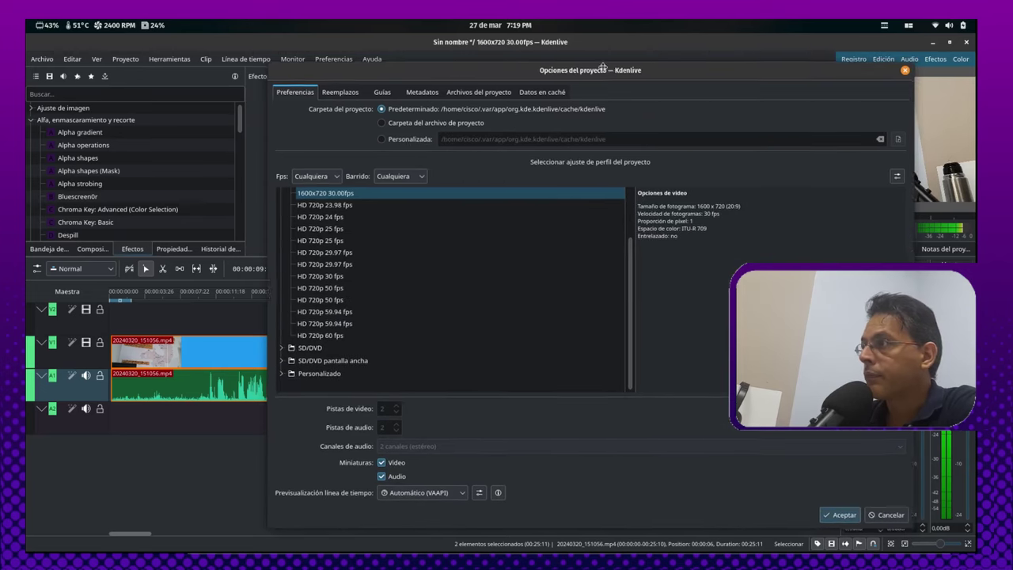
drag(602, 66, 497, 63)
scroll(348, 301, up, 2)
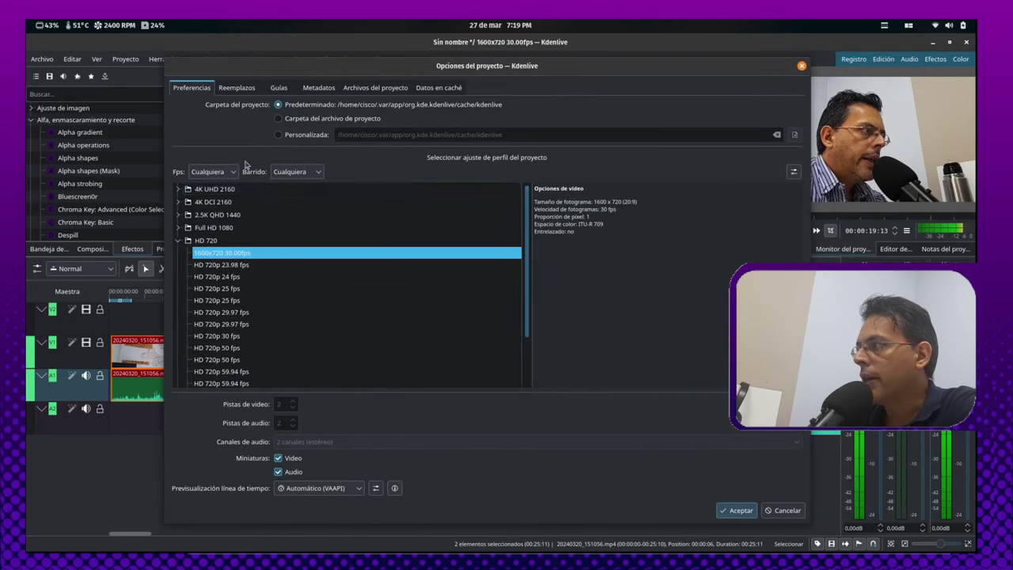
Step: Examine the project profiles offered in the 4K UHD 2160, 2.5K QHD 1440, Full HD 1080 and Personalizado categories
click(178, 189)
click(178, 189)
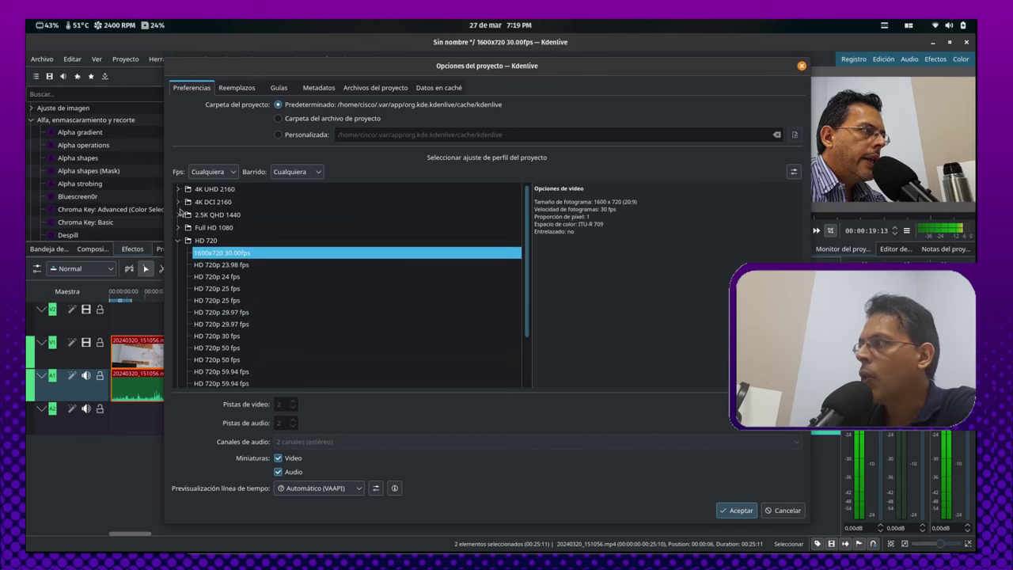
click(178, 215)
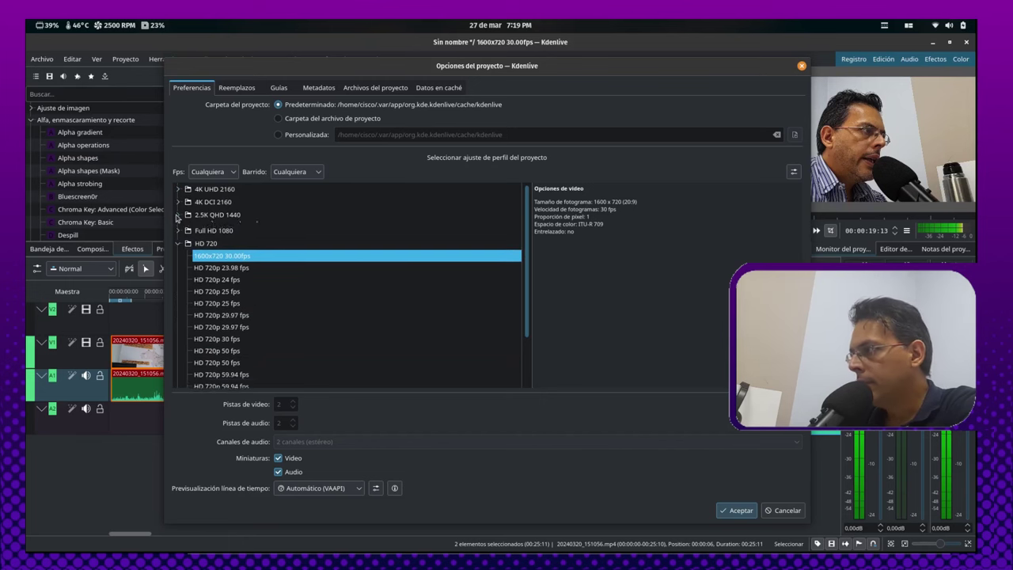
click(178, 214)
click(178, 227)
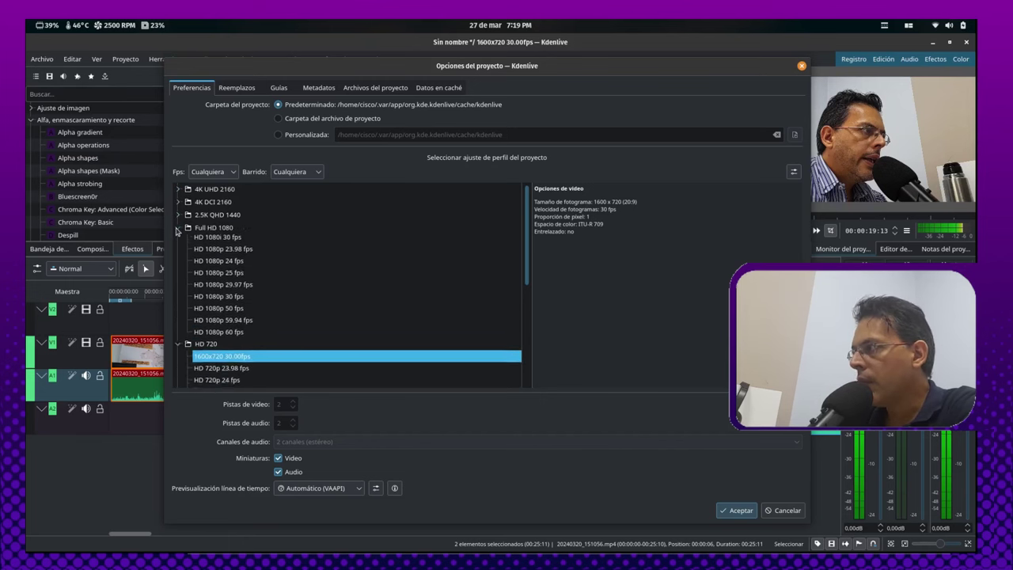
click(179, 227)
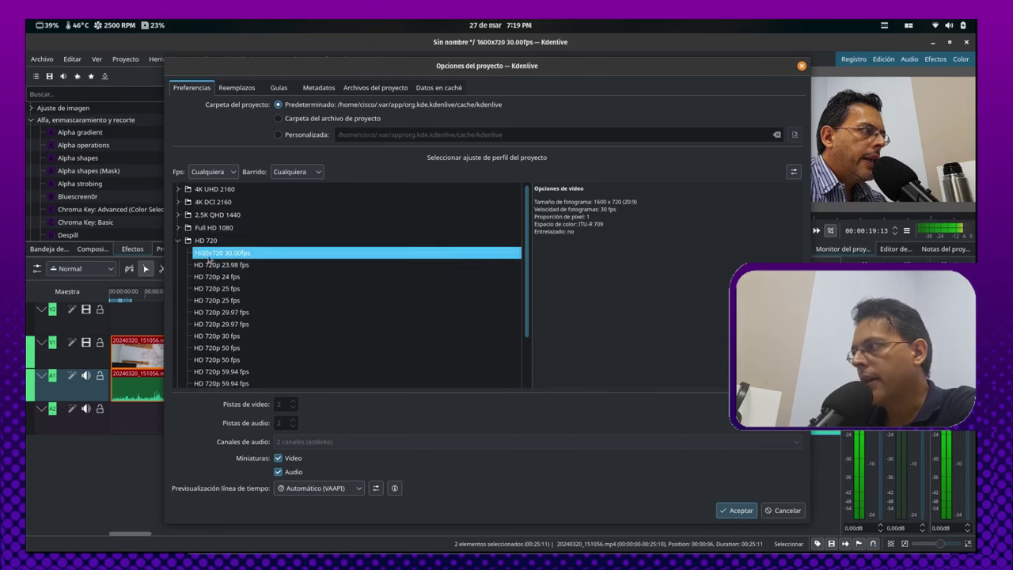
click(180, 240)
click(181, 278)
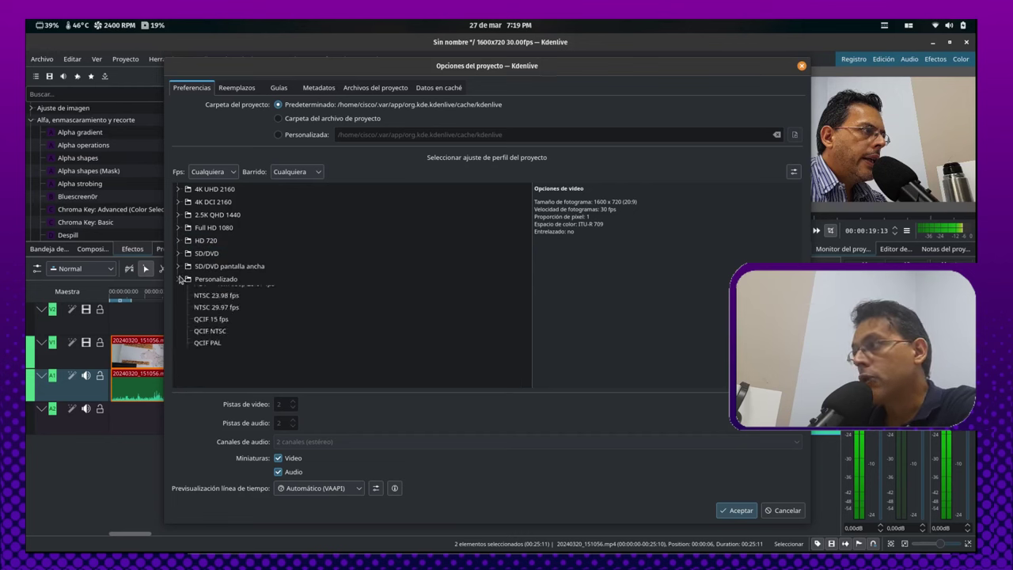
scroll(521, 216, down, 1)
scroll(521, 216, down, 10)
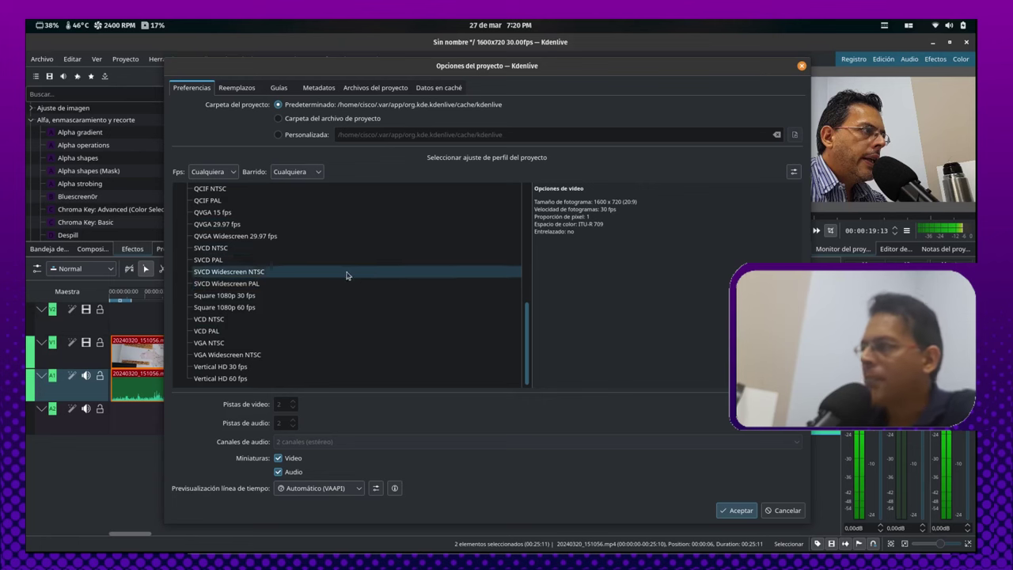
scroll(372, 304, up, 4)
scroll(380, 310, up, 4)
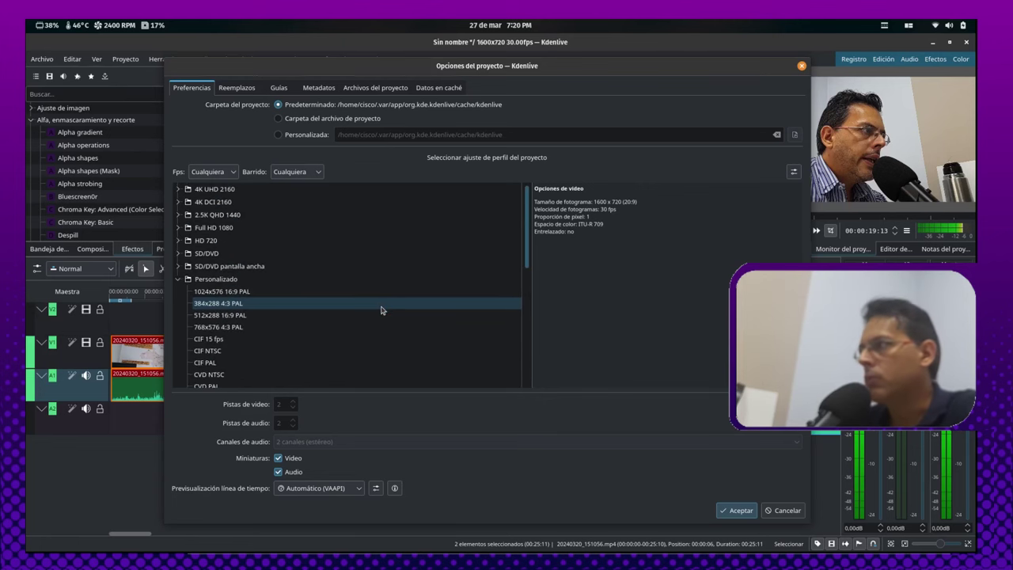
Step: Check the project's Reemplazos and Metadatos options and dismiss the project options without changes
click(236, 88)
click(318, 88)
key(Escape)
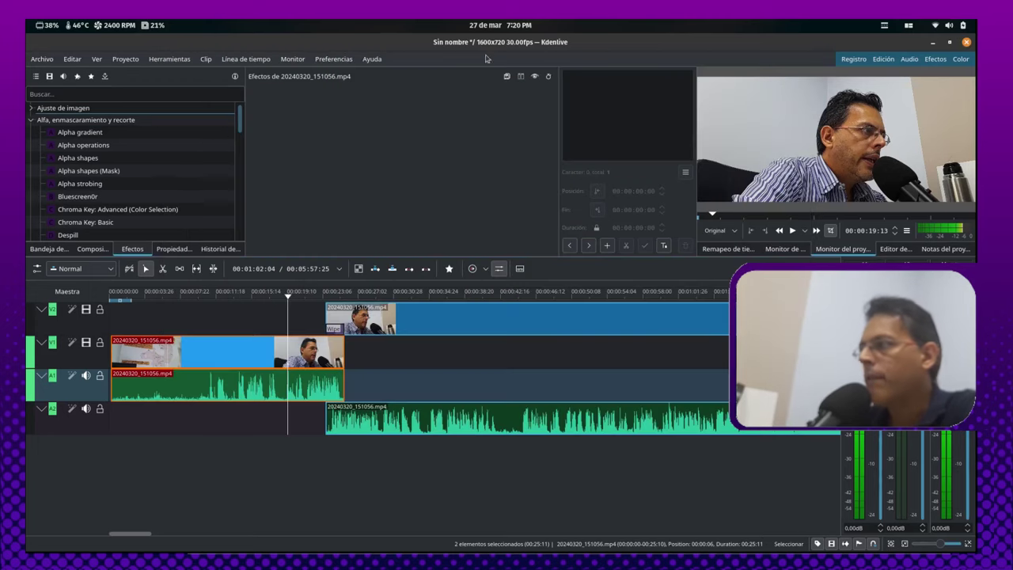
click(333, 59)
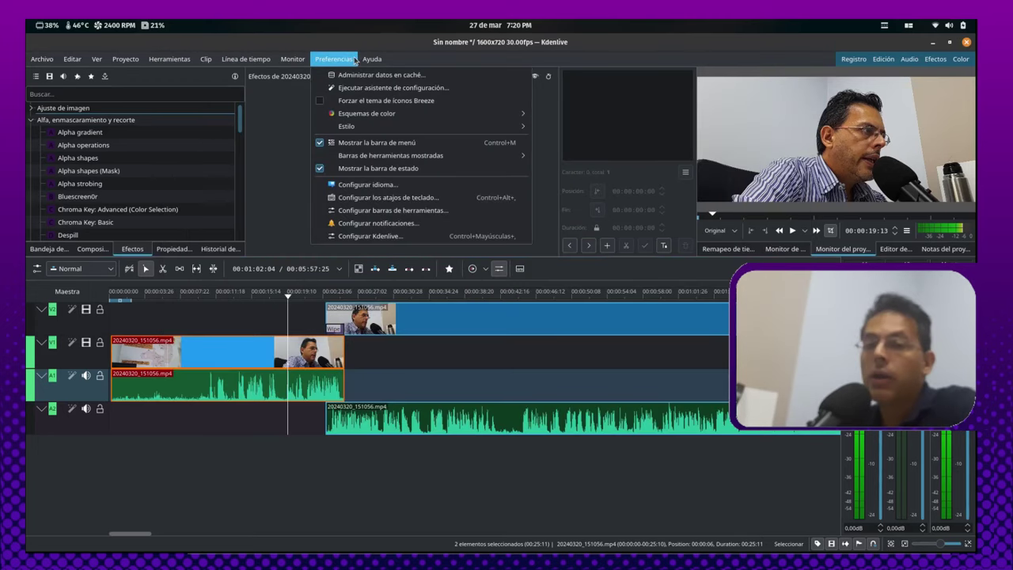
mouse_move(372, 61)
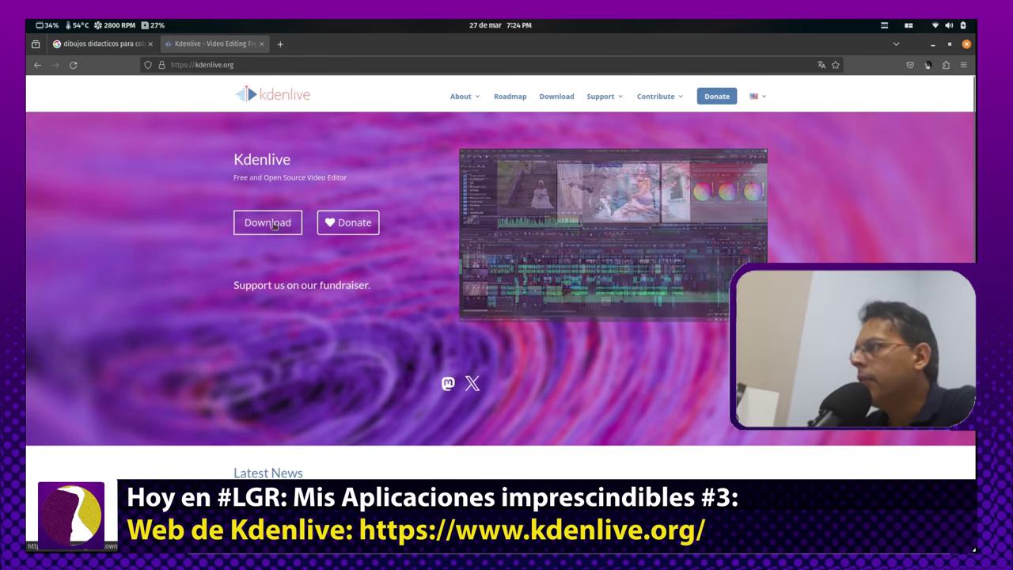
Step: Visit the download page on kdenlive.org and look through the available installers
click(274, 225)
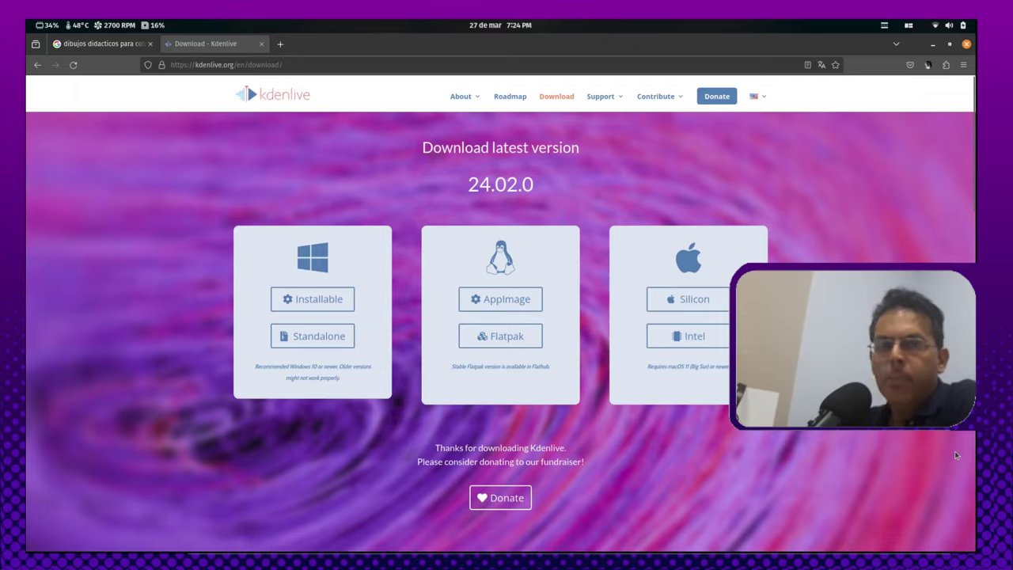
scroll(943, 515, down, 4)
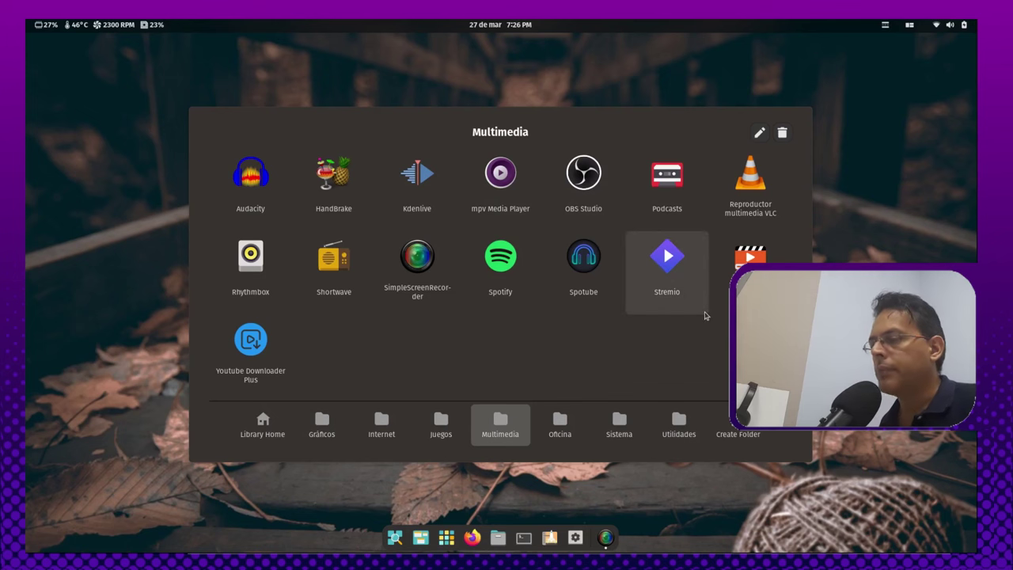
Step: Switch to OBS Studio and review the Emisión settings for the streaming service, server and stream key
click(620, 166)
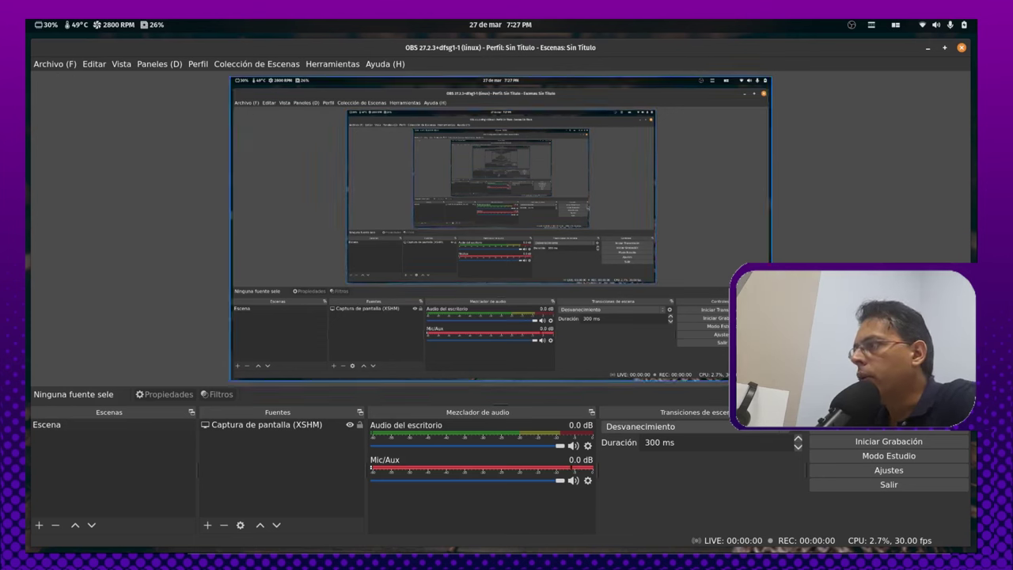
click(888, 470)
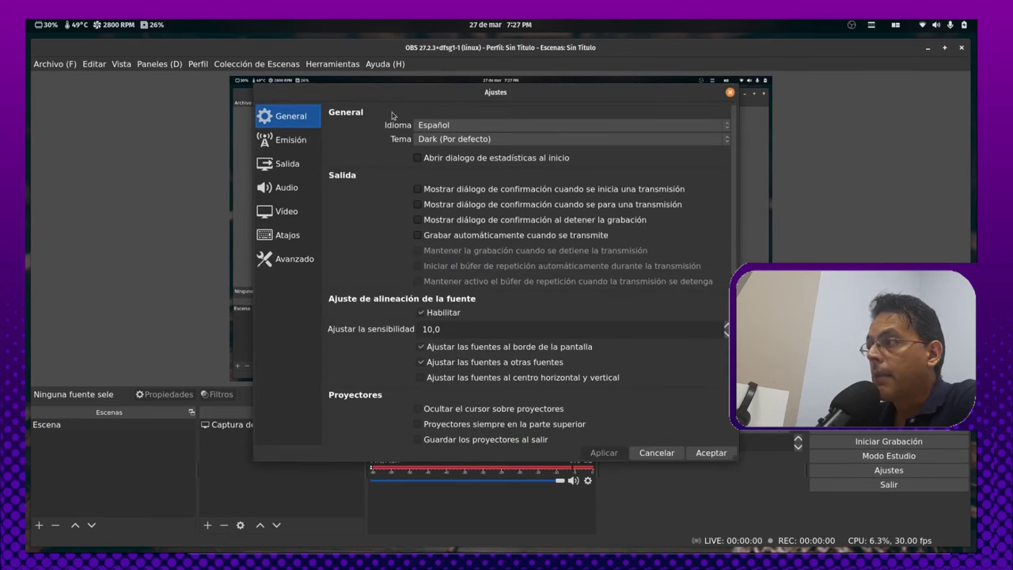
click(273, 150)
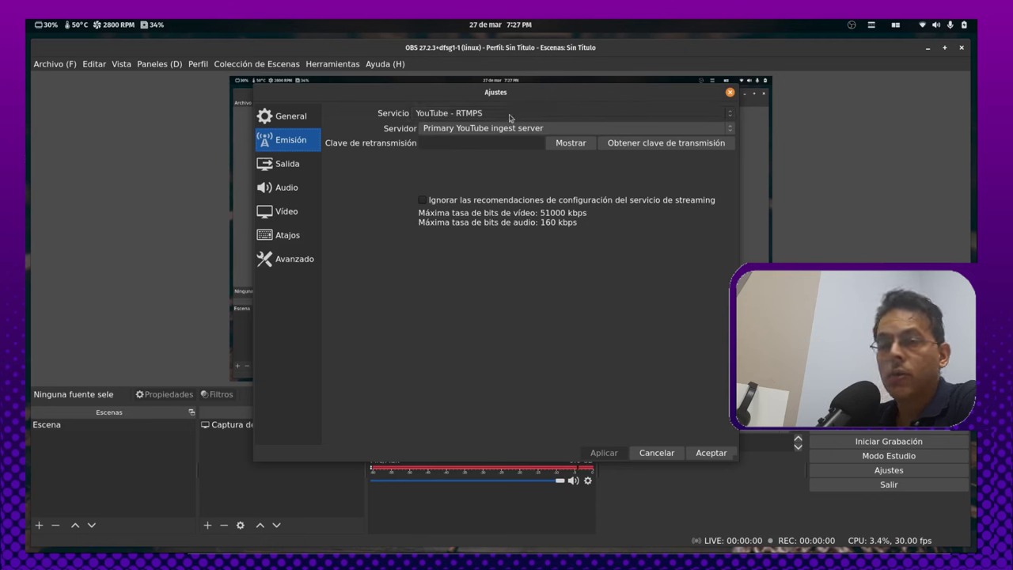
click(456, 145)
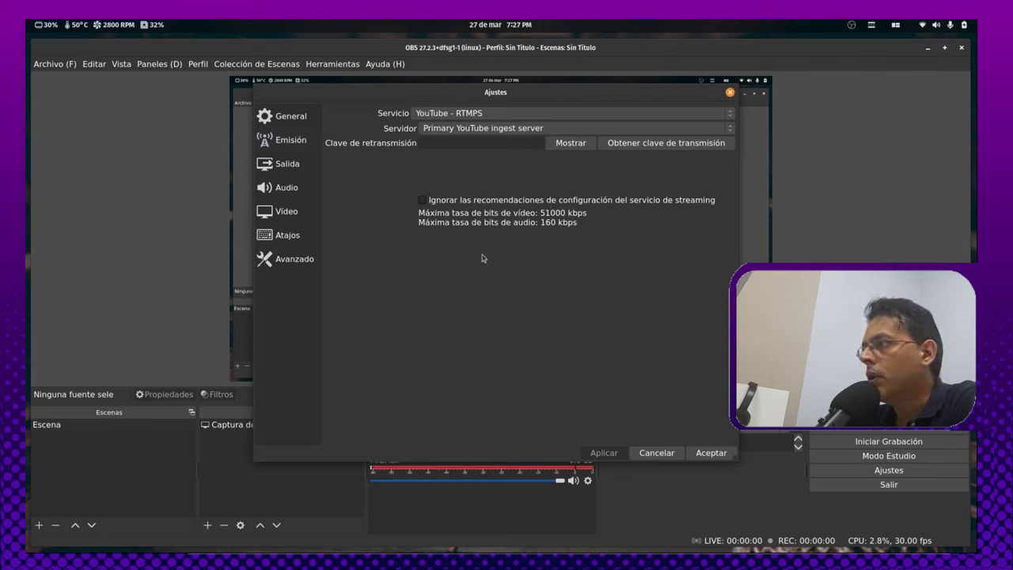
Step: Review Salida, and set Audio's peak meter to True Peak, monitoring device to Monitor of Audio Interno Estéreo analógico and push-to-mute delay to 4 ms
click(287, 164)
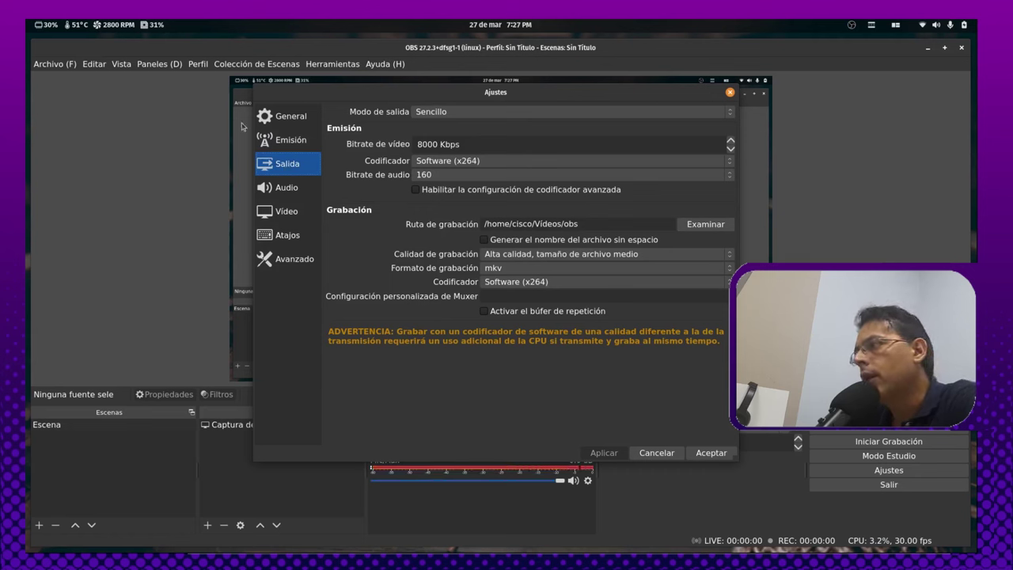
click(294, 194)
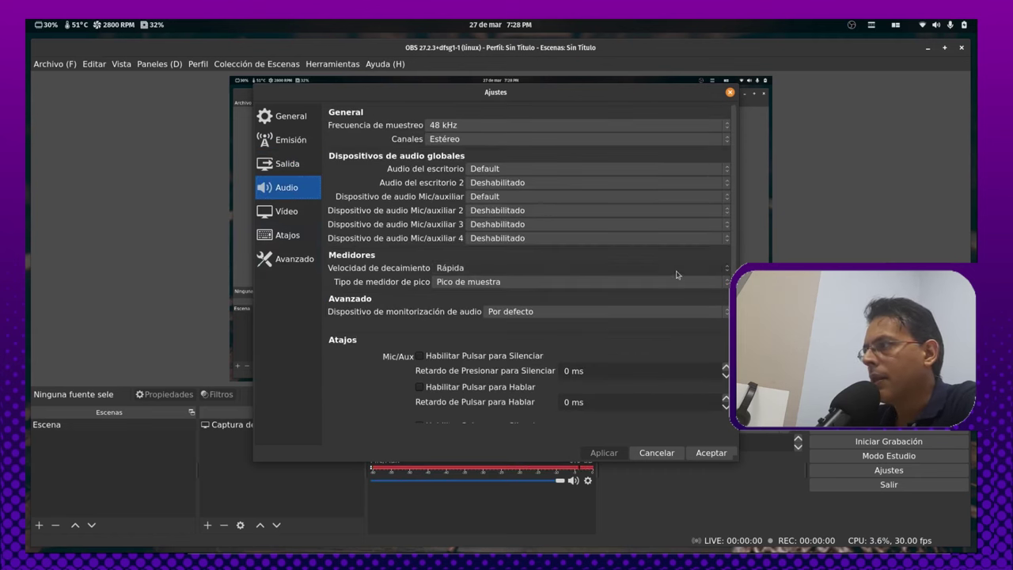
scroll(667, 334, down, 3)
scroll(351, 236, up, 2)
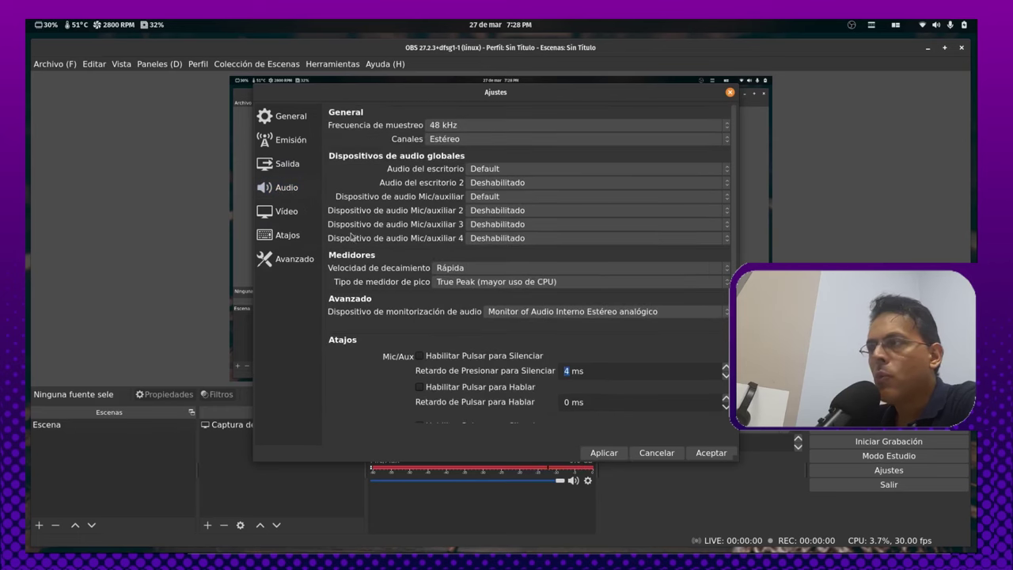
Step: Review the Vídeo, Atajos and Avanzado settings for resolution, hotkeys, color, recording and reconnection options
click(285, 212)
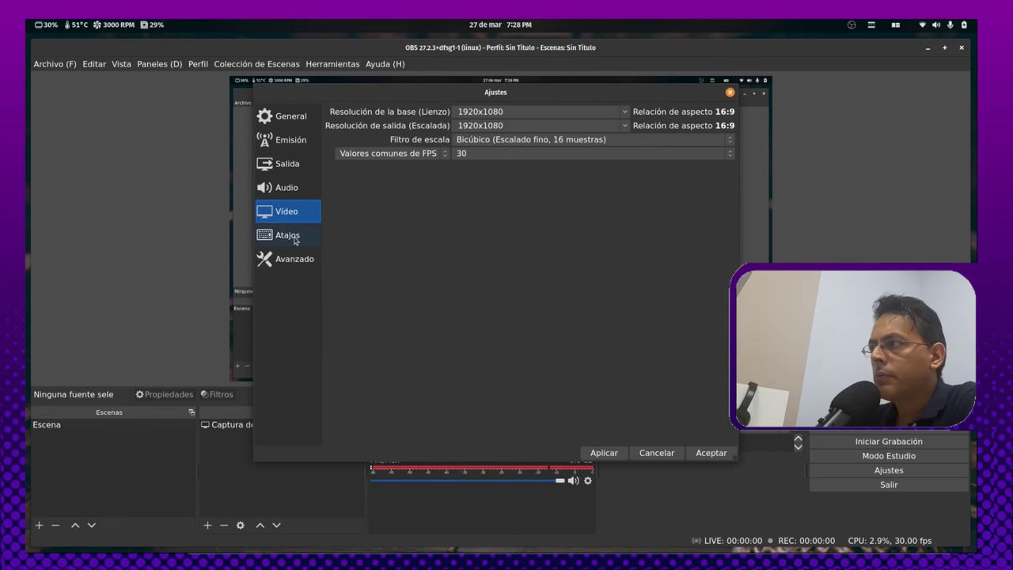
click(294, 238)
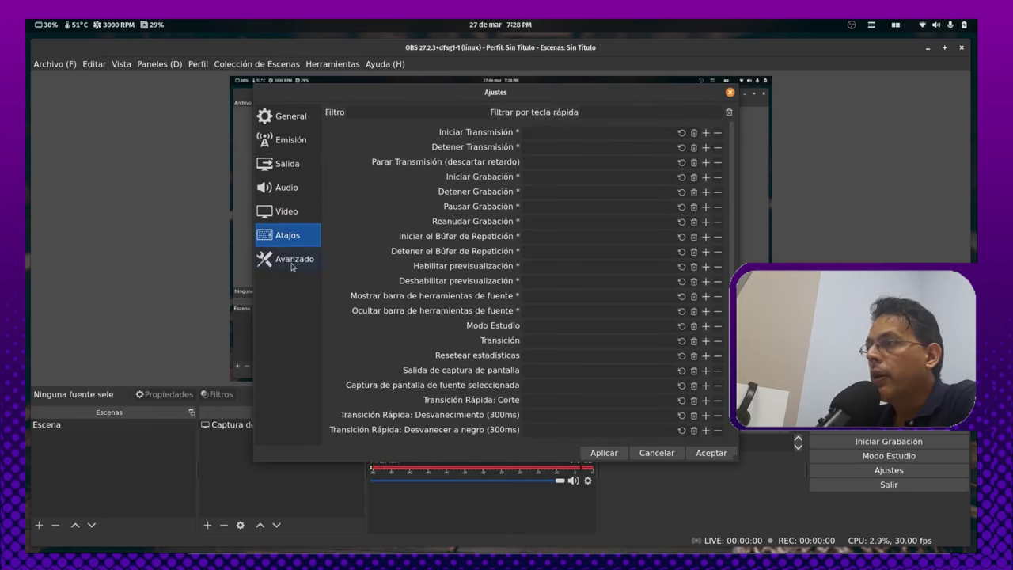
click(292, 264)
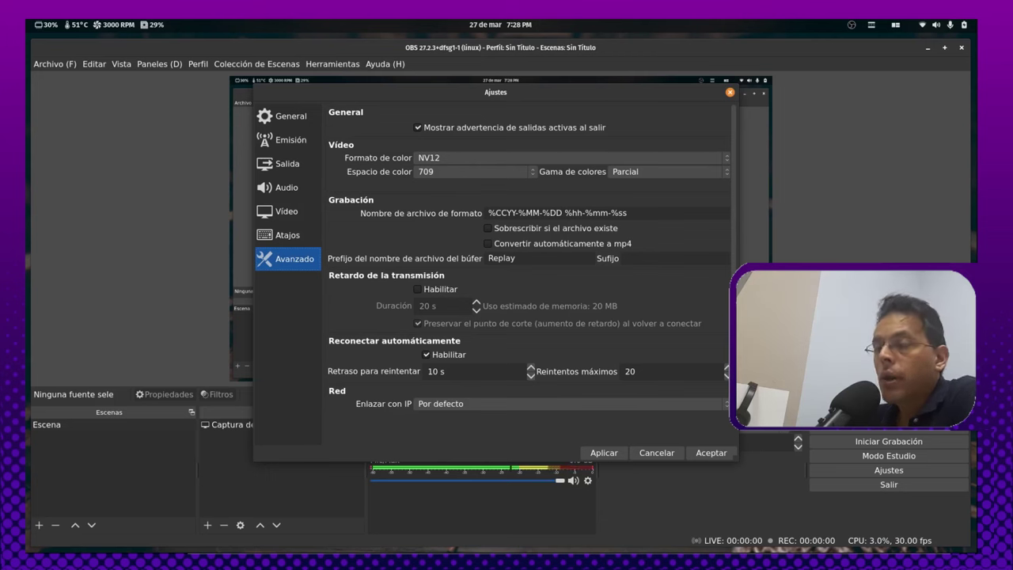
scroll(729, 226, down, 3)
scroll(730, 226, up, 3)
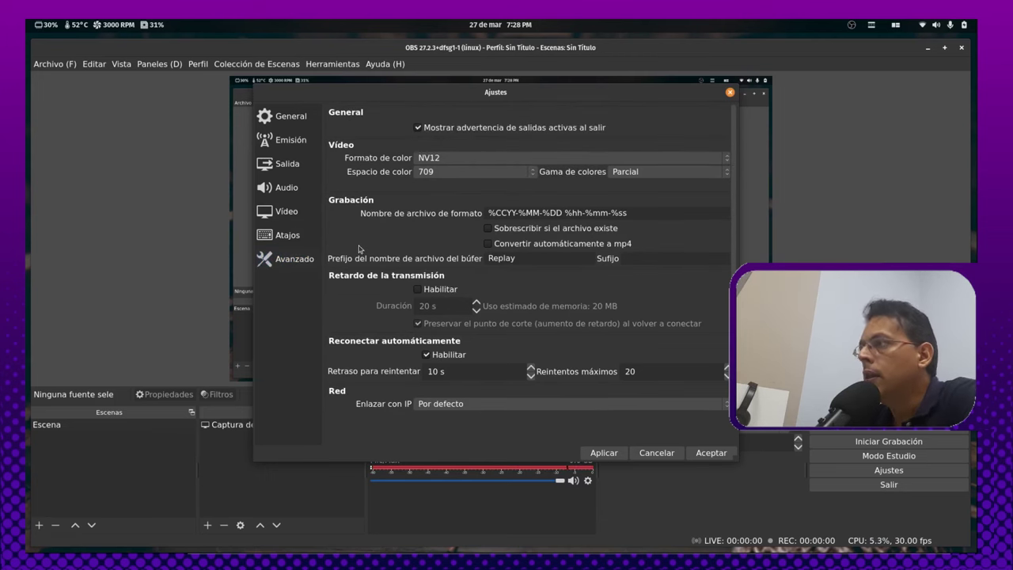
Step: Check the General settings, apply the pending changes and accept the settings dialog
click(307, 119)
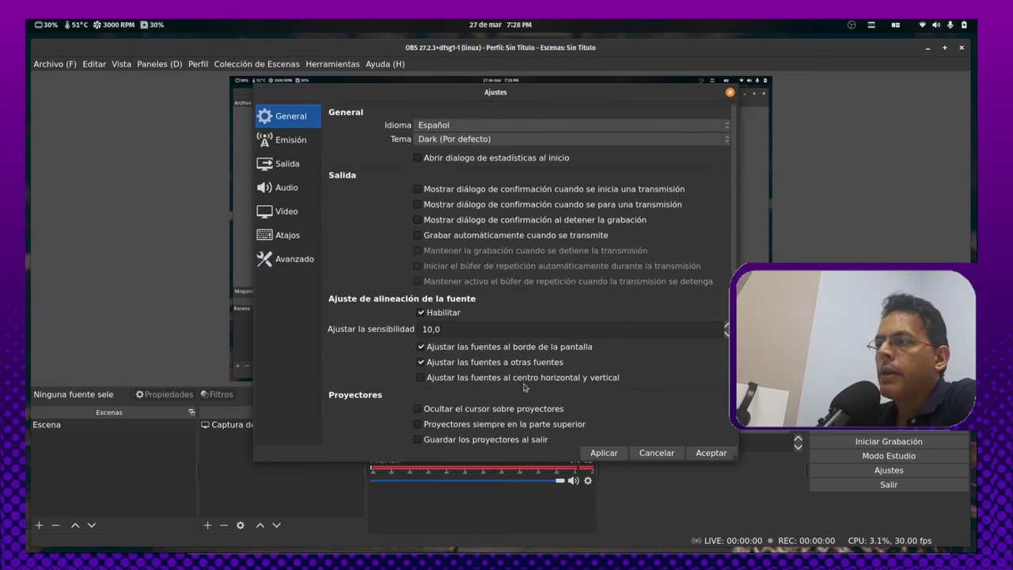
click(603, 453)
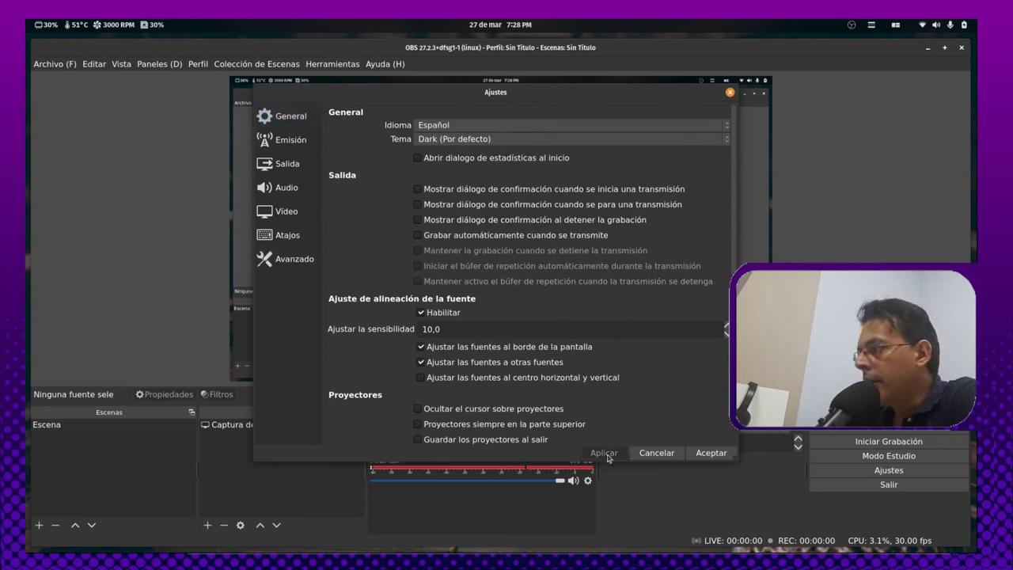
click(710, 452)
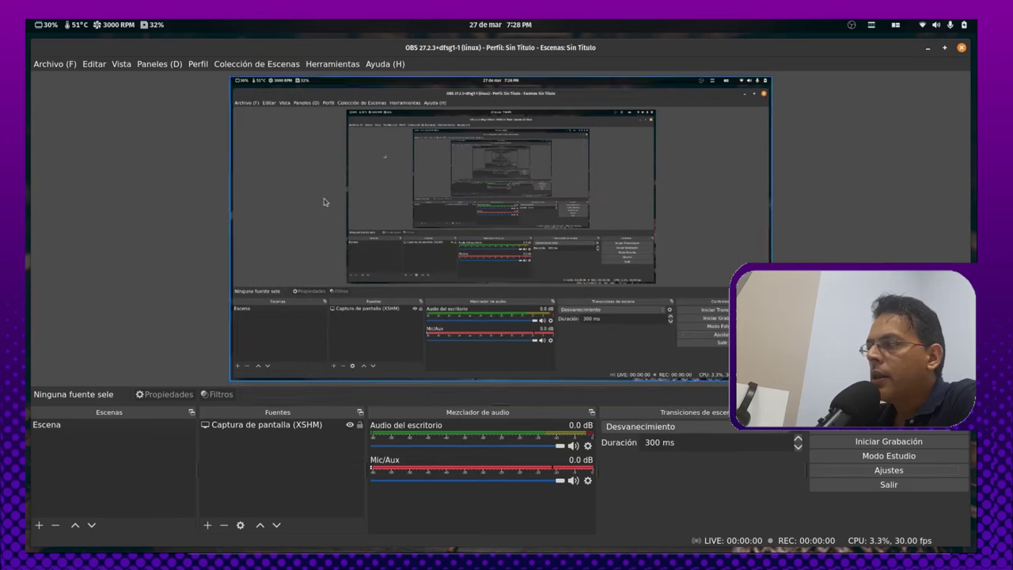
Step: Add a second scene named Escena 2 to the scene list
click(80, 427)
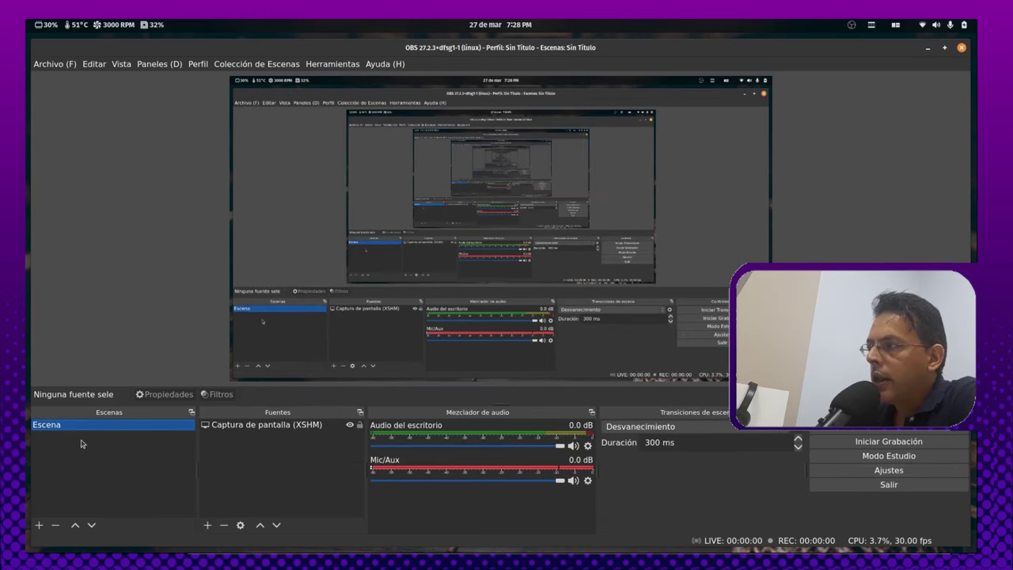
click(57, 425)
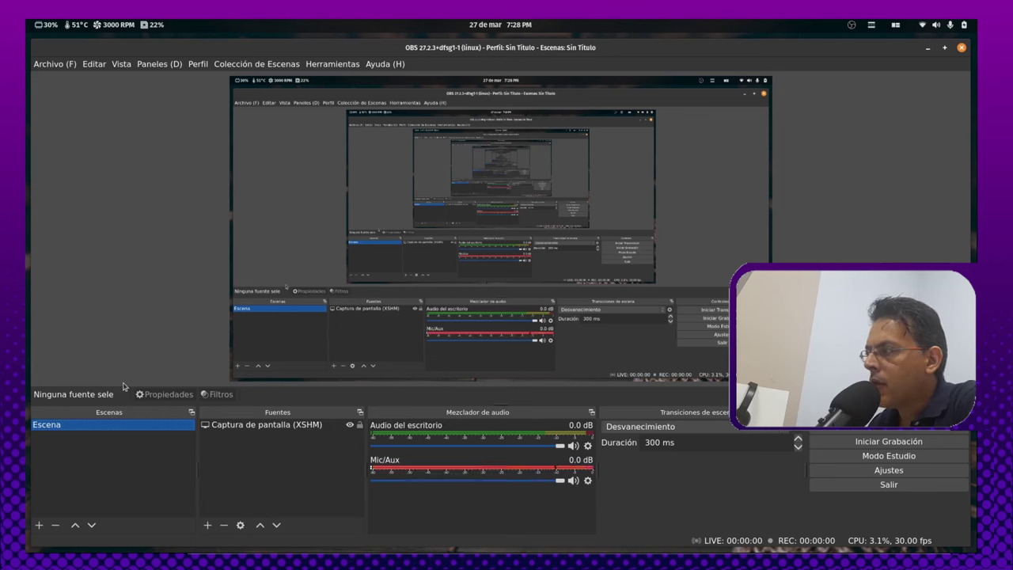
click(41, 525)
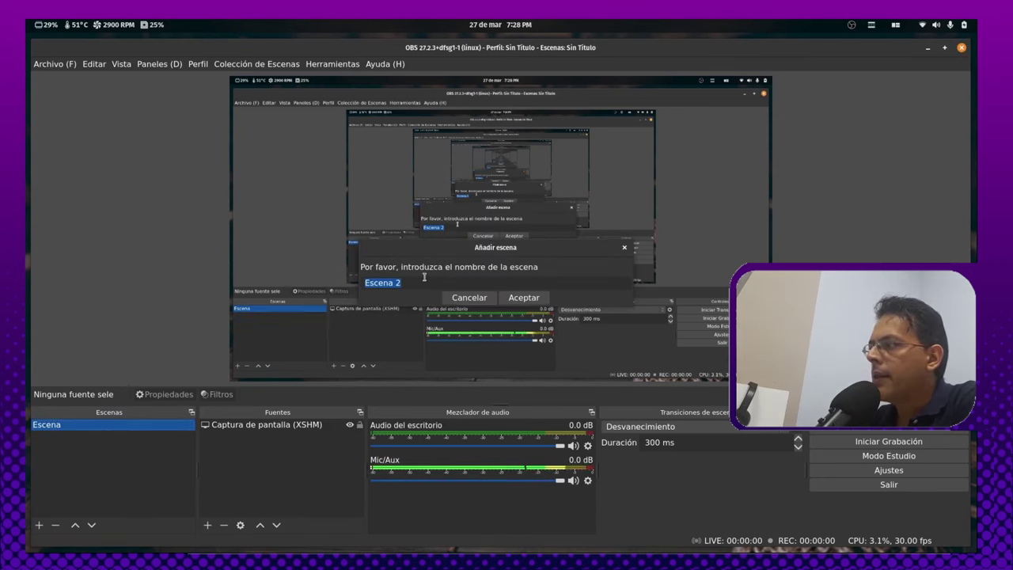
click(510, 298)
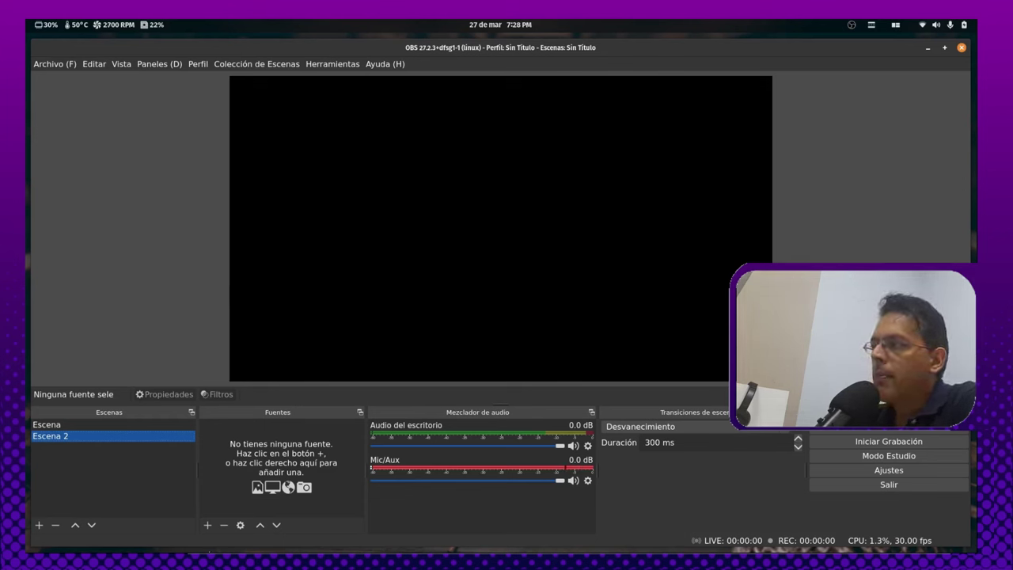
Step: Add a new Captura de pantalla (XSHM) source to Escena 2, capturing Screen eDP-1 with the cursor included
click(207, 525)
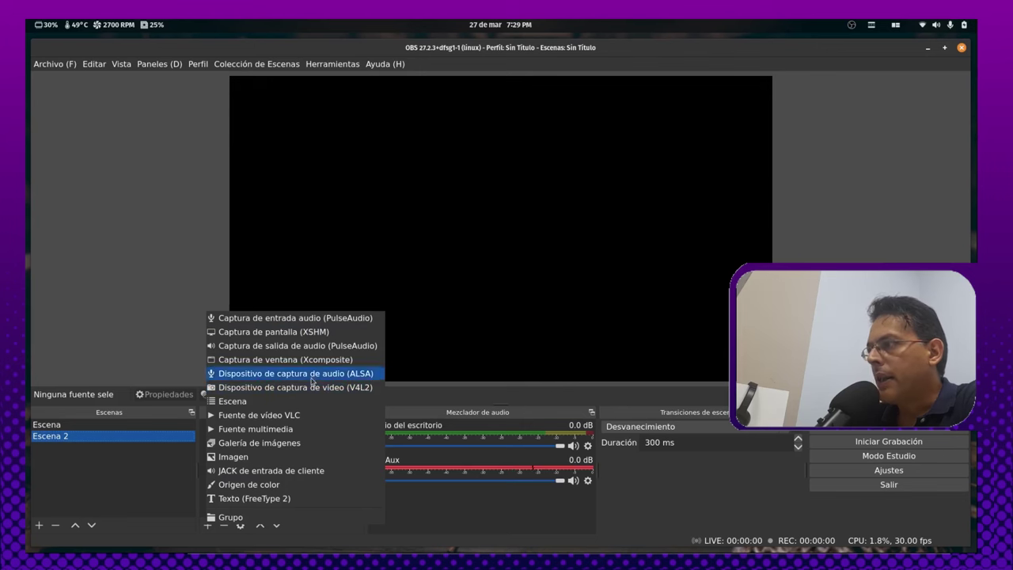
click(372, 333)
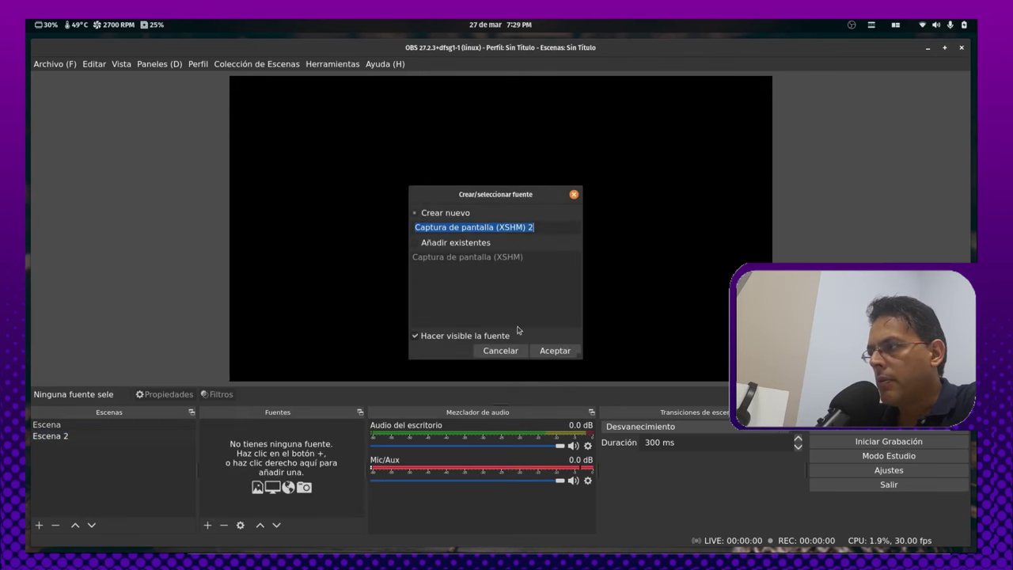
click(560, 353)
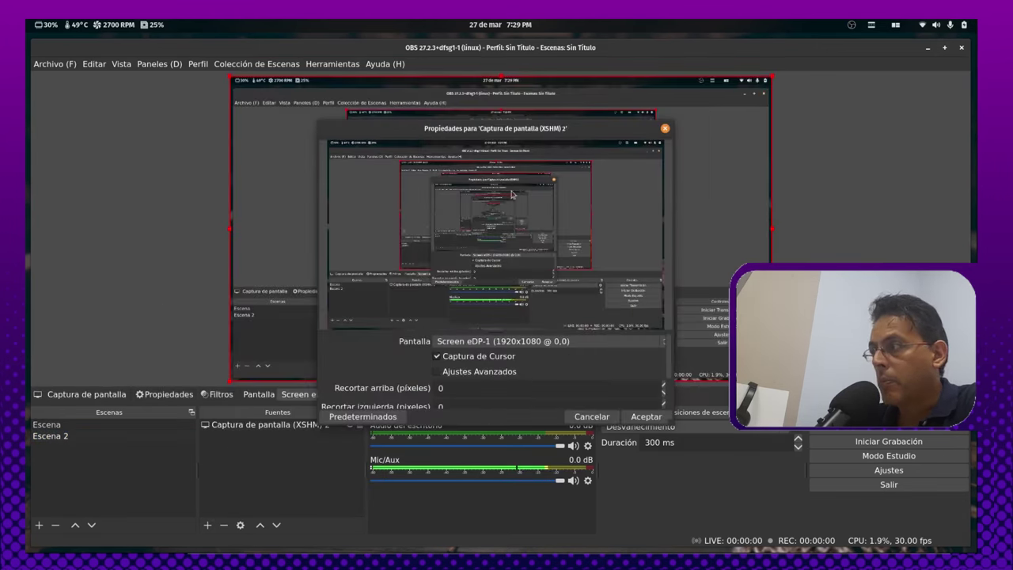
click(644, 418)
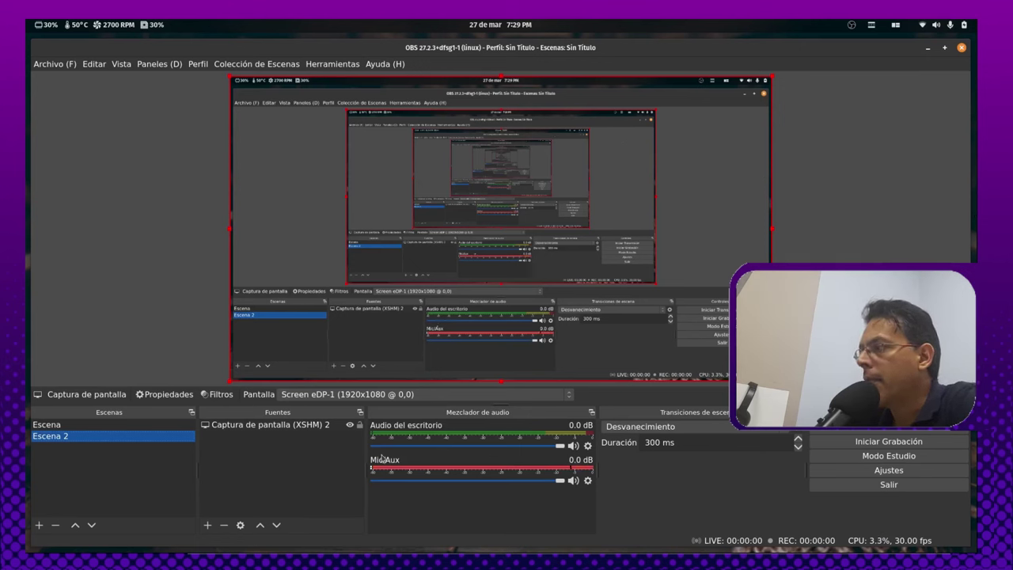
Step: Add a new V4L2 video capture source using the USB webcam, shrink it and place it against the preview's left edge
click(208, 525)
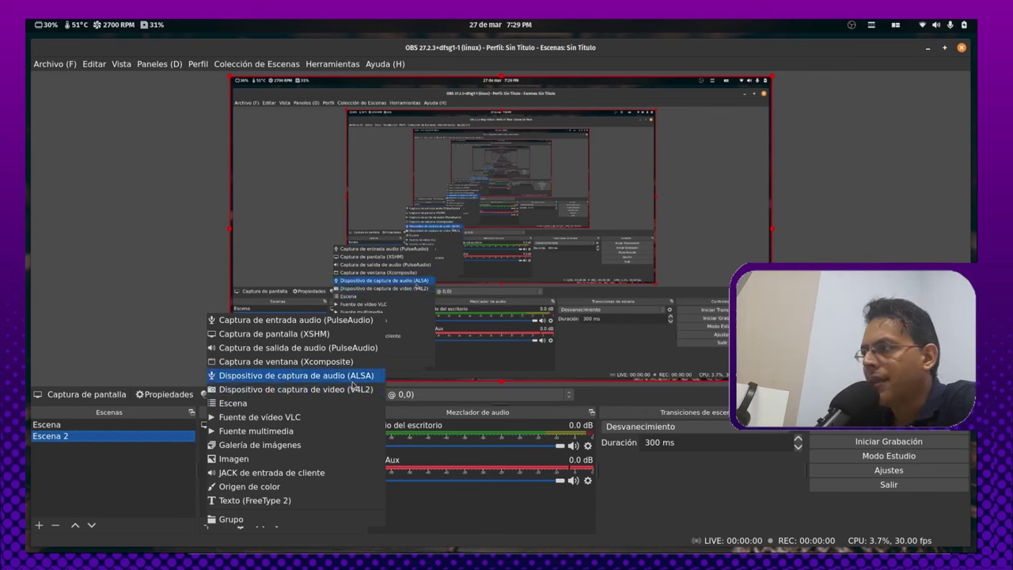
click(353, 387)
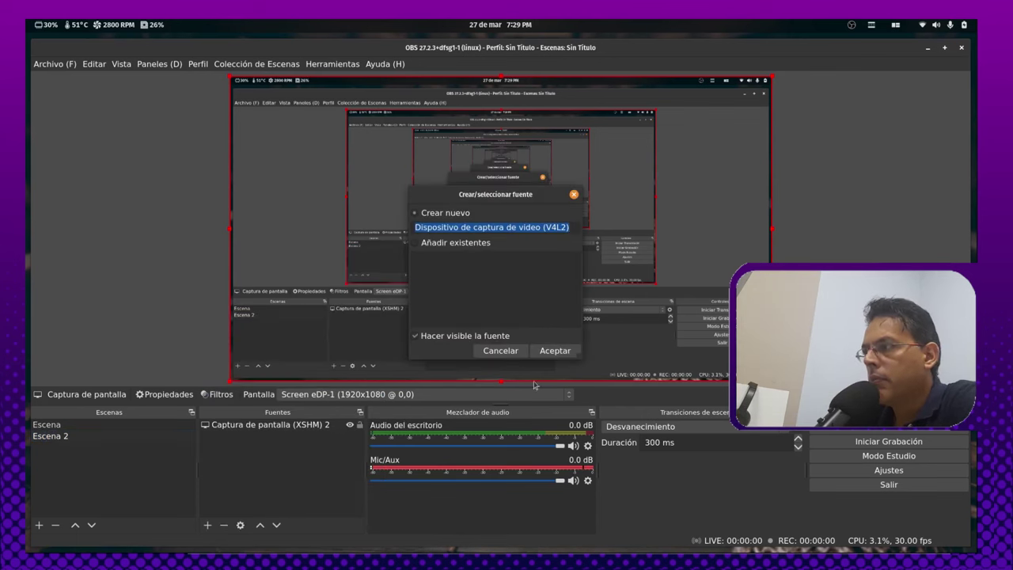
click(537, 356)
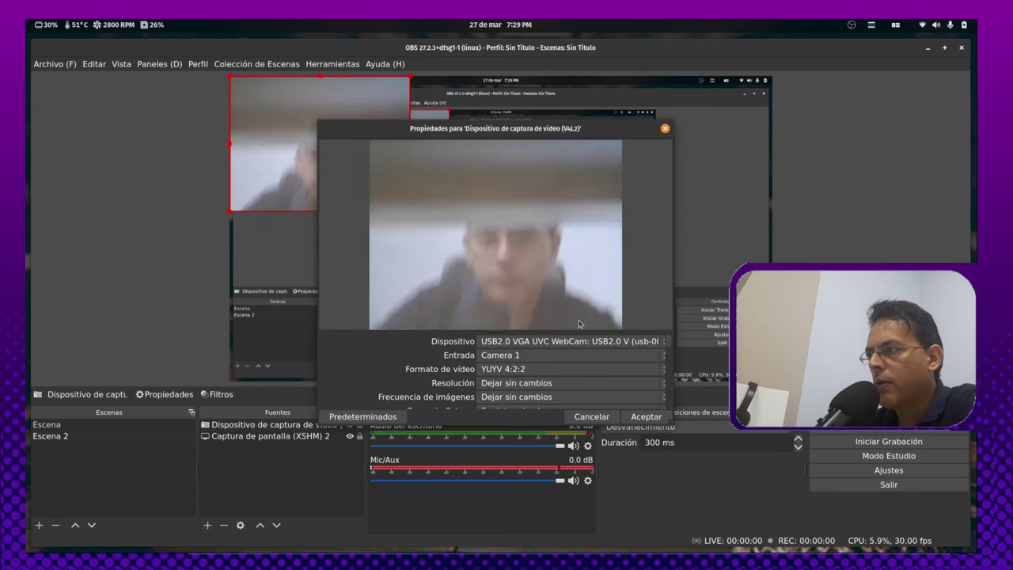
click(647, 416)
drag(372, 170, 722, 220)
drag(579, 193, 261, 234)
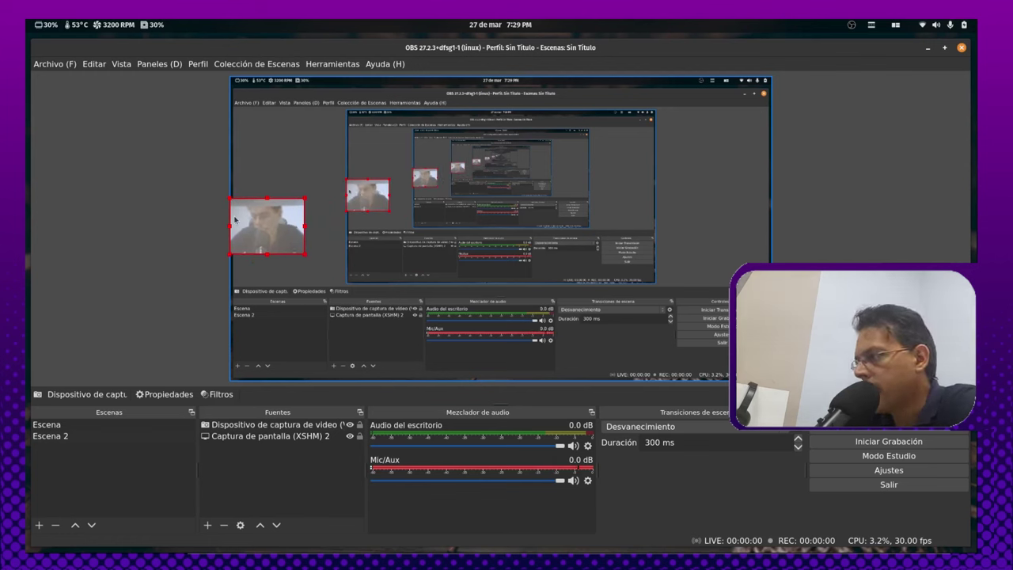
Step: Remove the webcam video capture (V4L2) source from Escena 2 and confirm the deletion
click(315, 437)
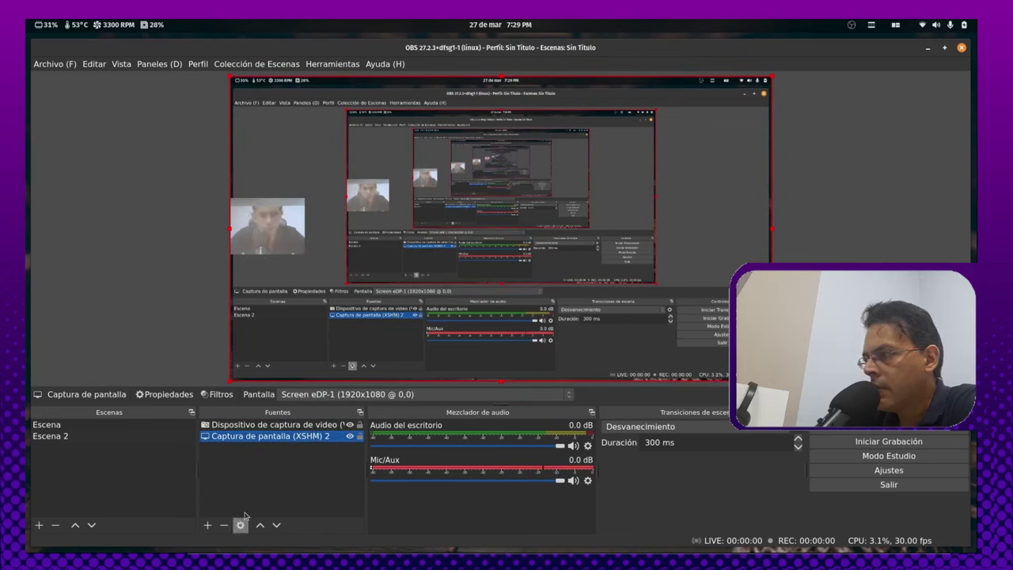
key(Up)
click(225, 525)
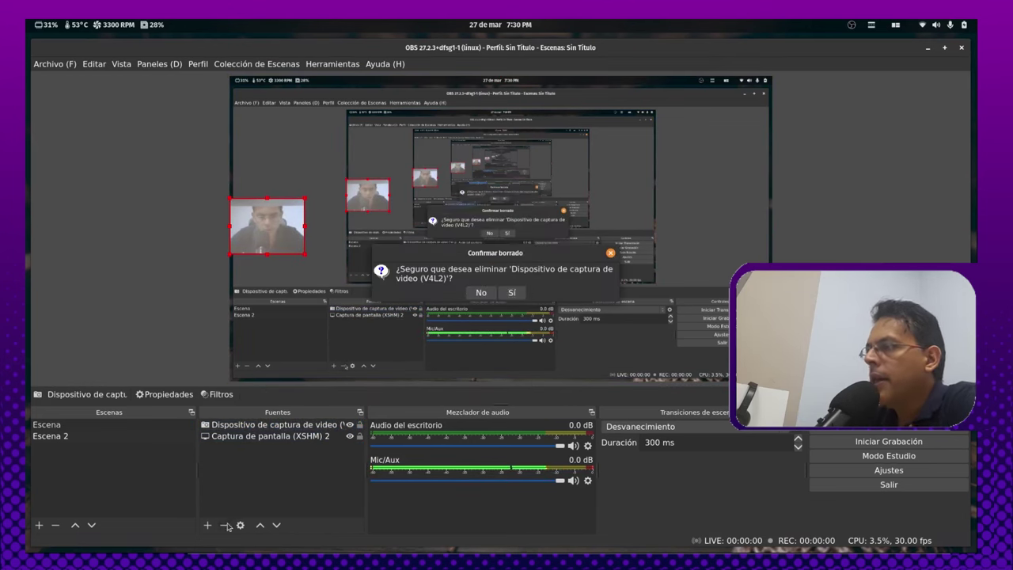
click(515, 295)
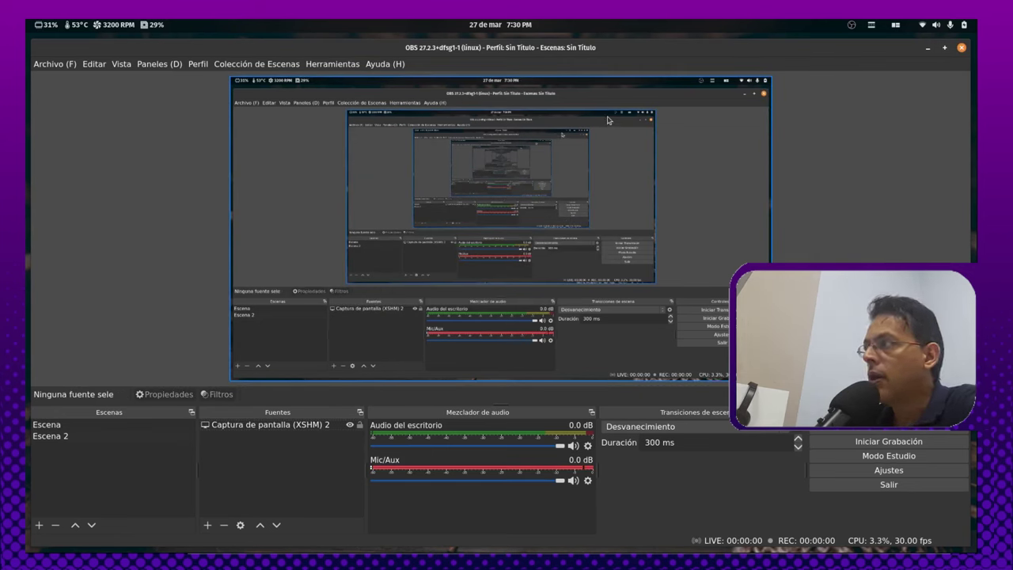
click(290, 65)
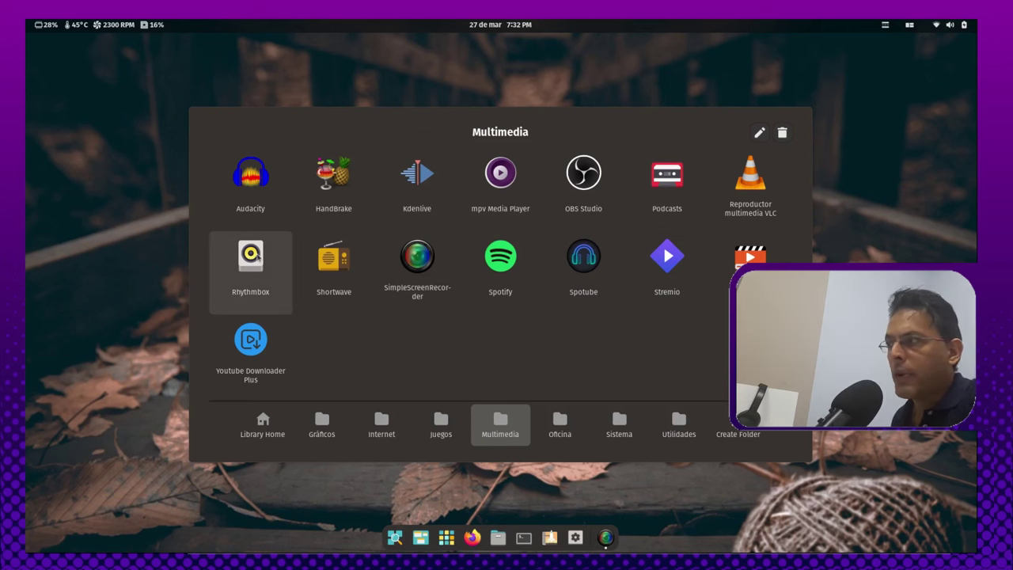
Step: Switch to Rhythmbox and look through the list of podcast episodes
click(269, 238)
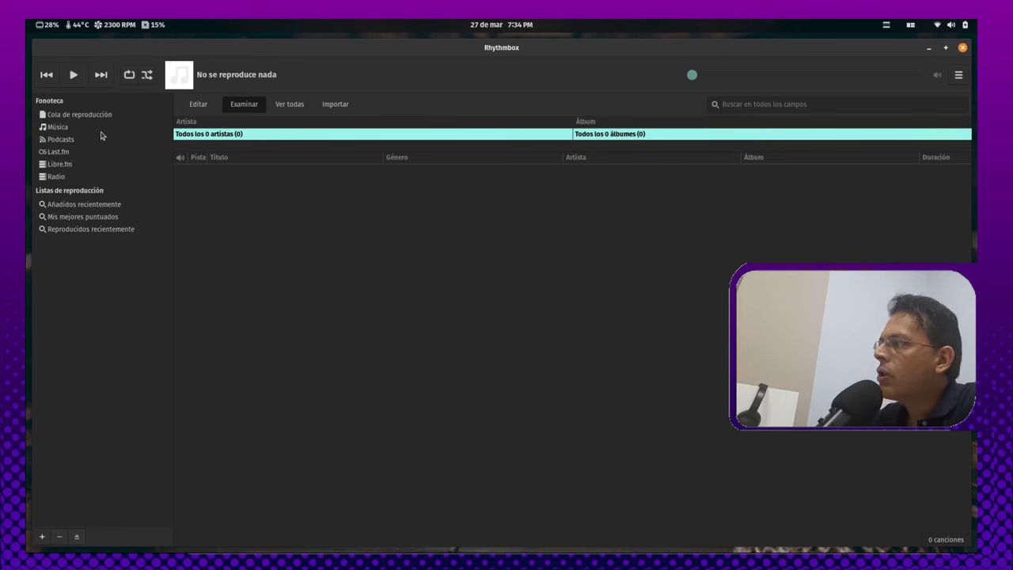
click(58, 140)
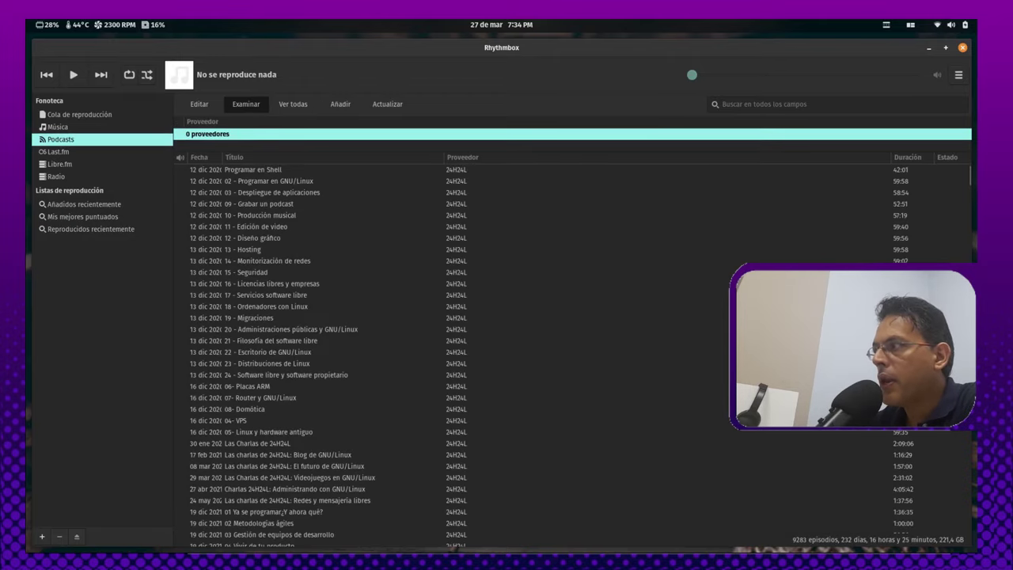
scroll(712, 208, down, 10)
scroll(535, 224, down, 15)
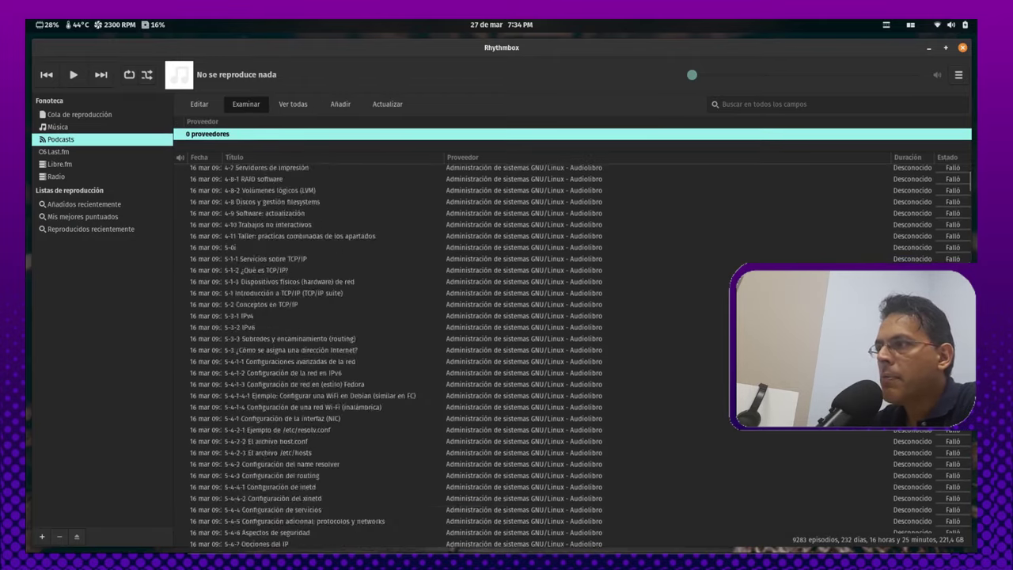
scroll(535, 224, up, 15)
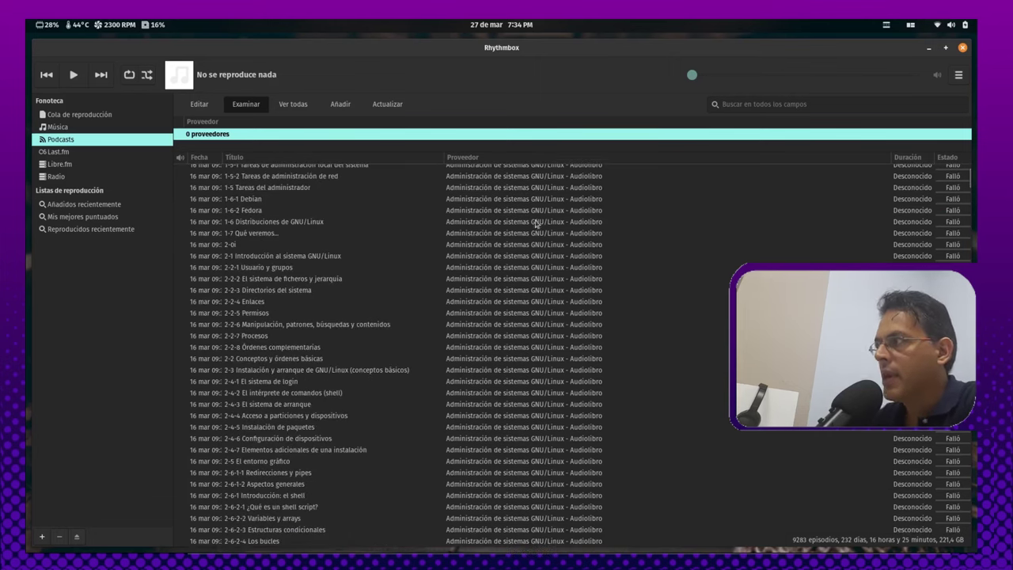
drag(530, 160, 536, 184)
scroll(545, 280, up, 8)
scroll(545, 281, up, 3)
Step: Browse the internet radio stations, selecting Rock & Pop and Continental in the list
click(55, 177)
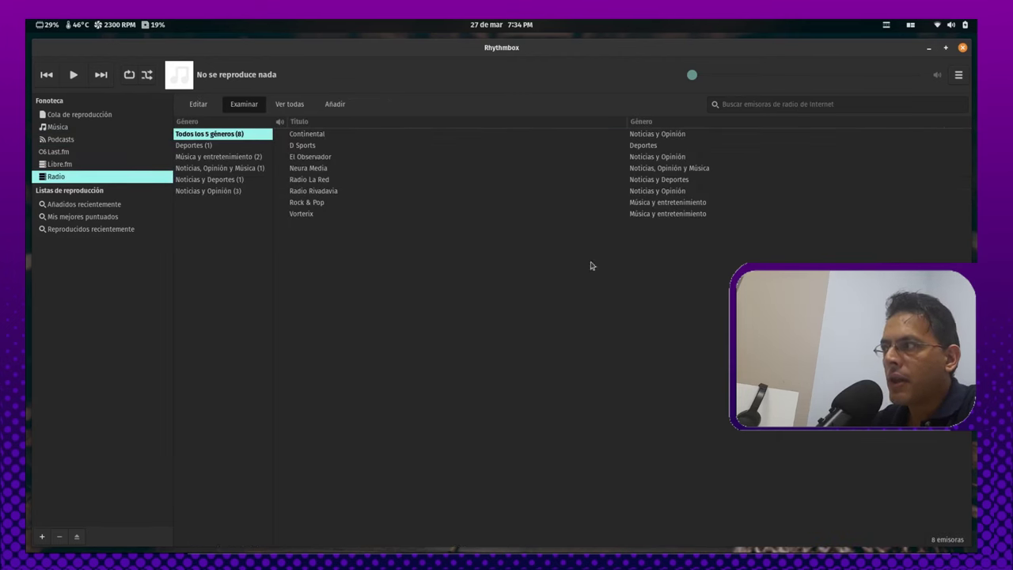
click(356, 169)
click(531, 203)
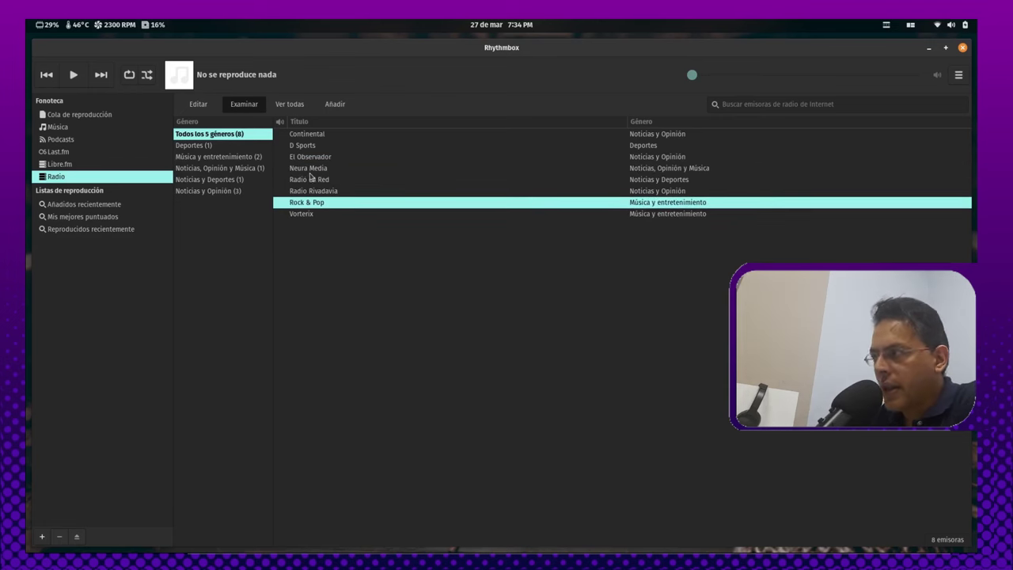
click(410, 136)
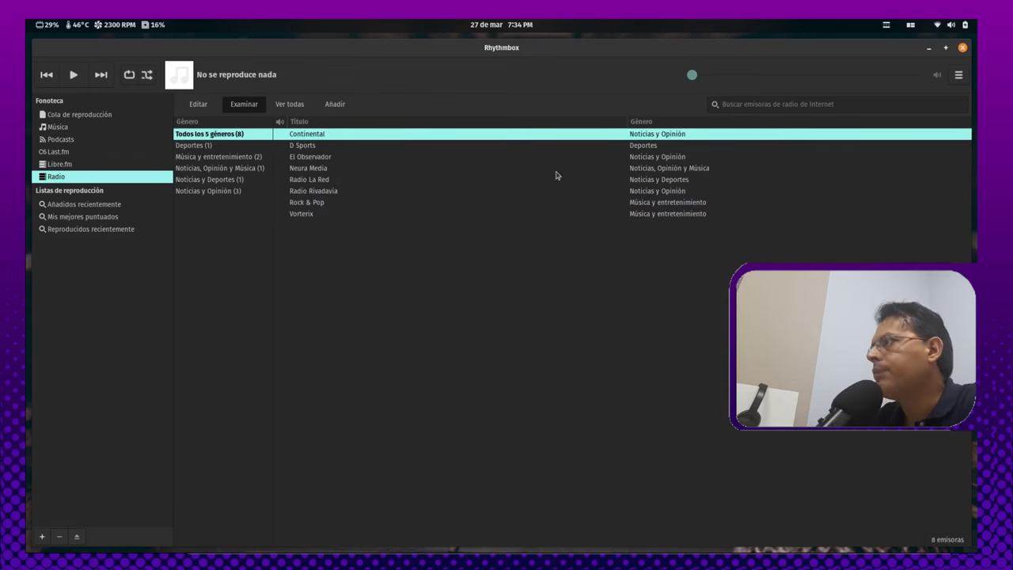
Step: Open the properties of the Radio La Red station and view its stream details
right_click(329, 182)
click(404, 205)
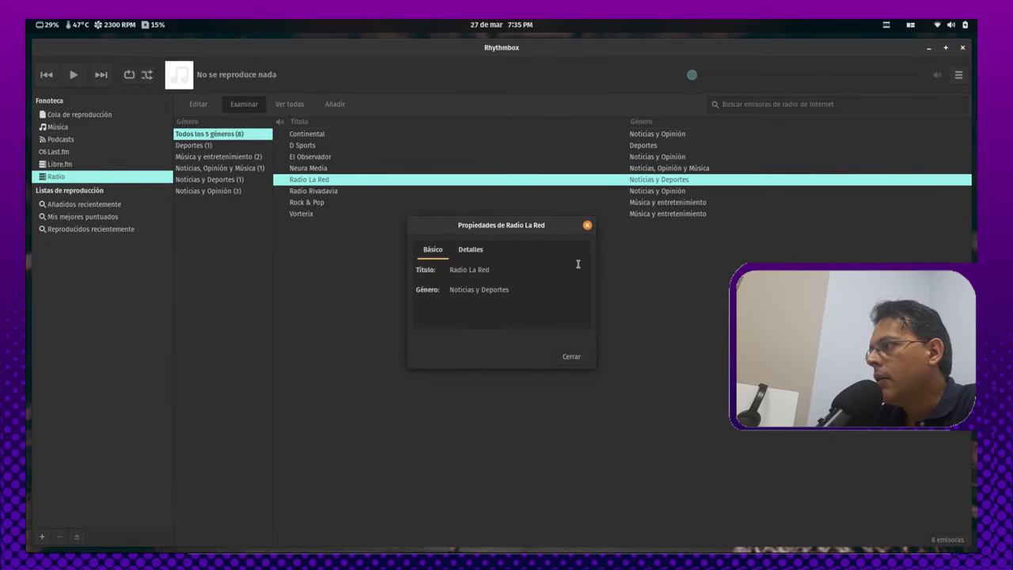
click(475, 250)
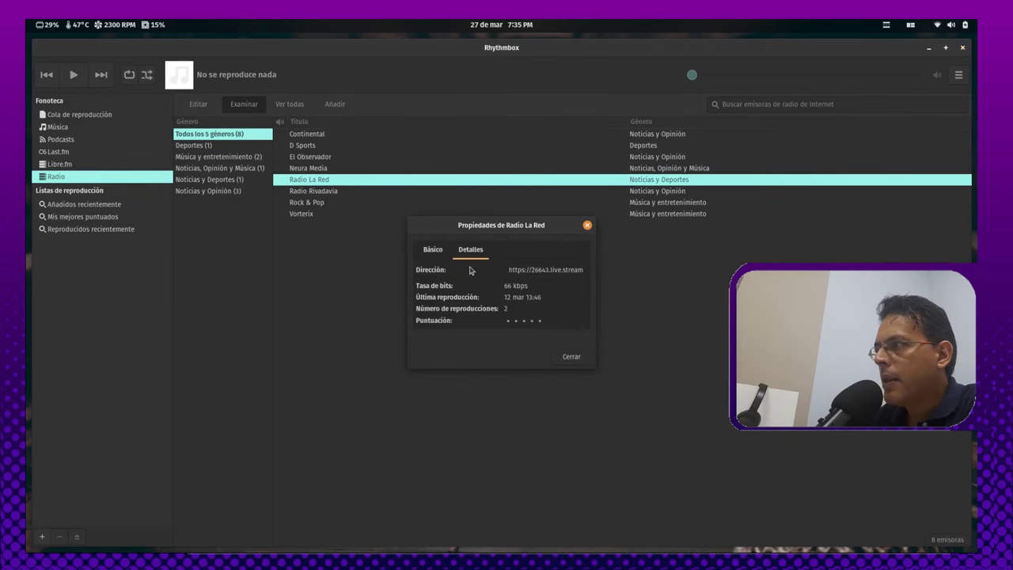
Step: Select the stream address in Radio La Red's properties, and view the form for adding a new internet radio station URL without adding one
triple_click(564, 270)
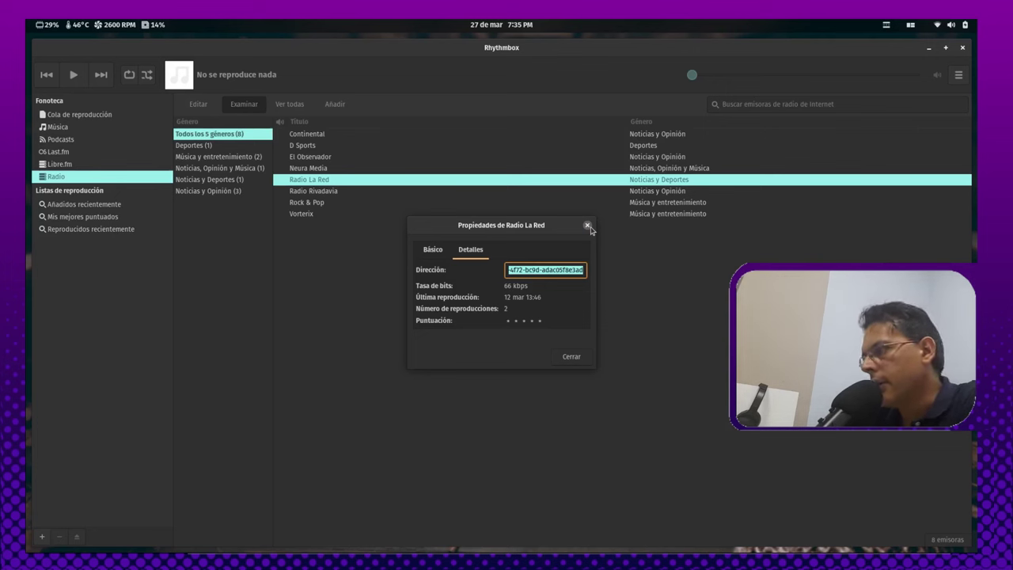
click(571, 357)
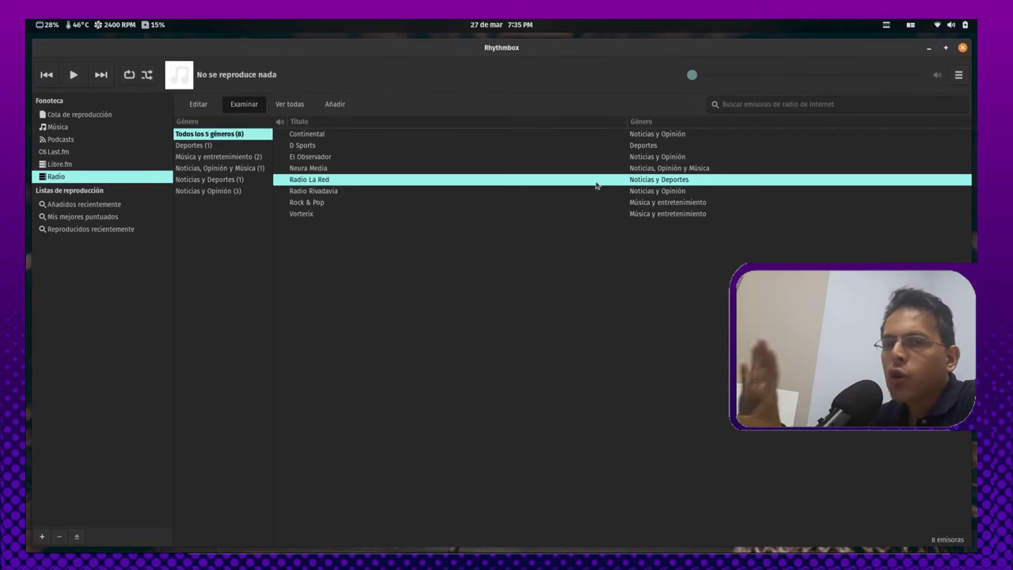
click(336, 104)
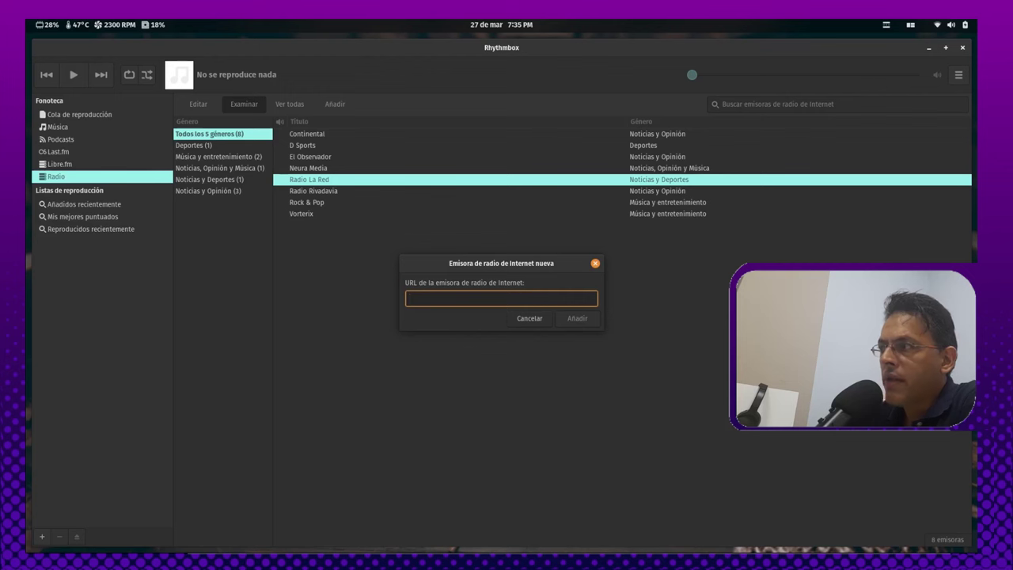
click(541, 323)
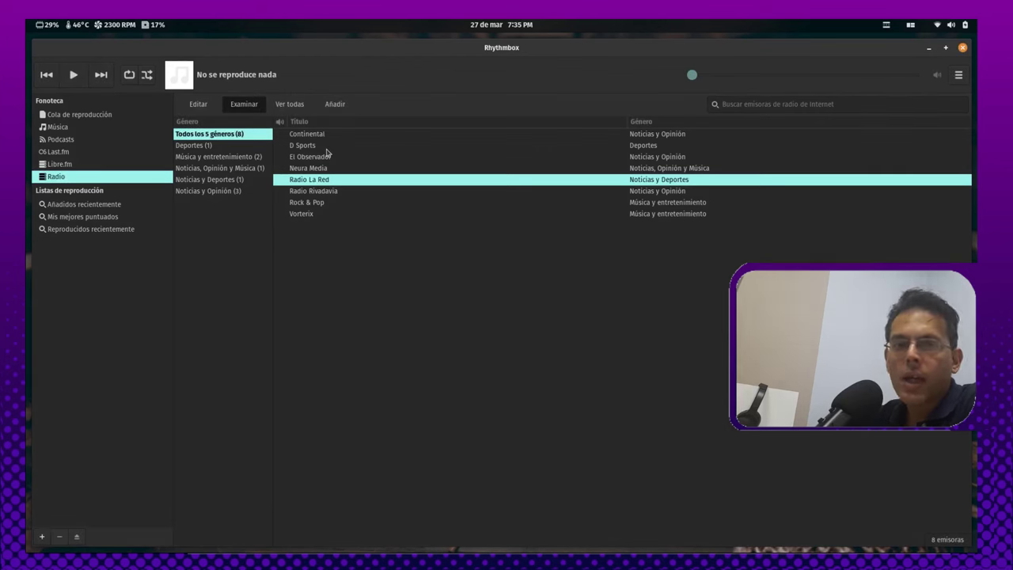
Step: View the title, genre and stream address in the properties of the D Sports station and close them
right_click(327, 147)
click(366, 171)
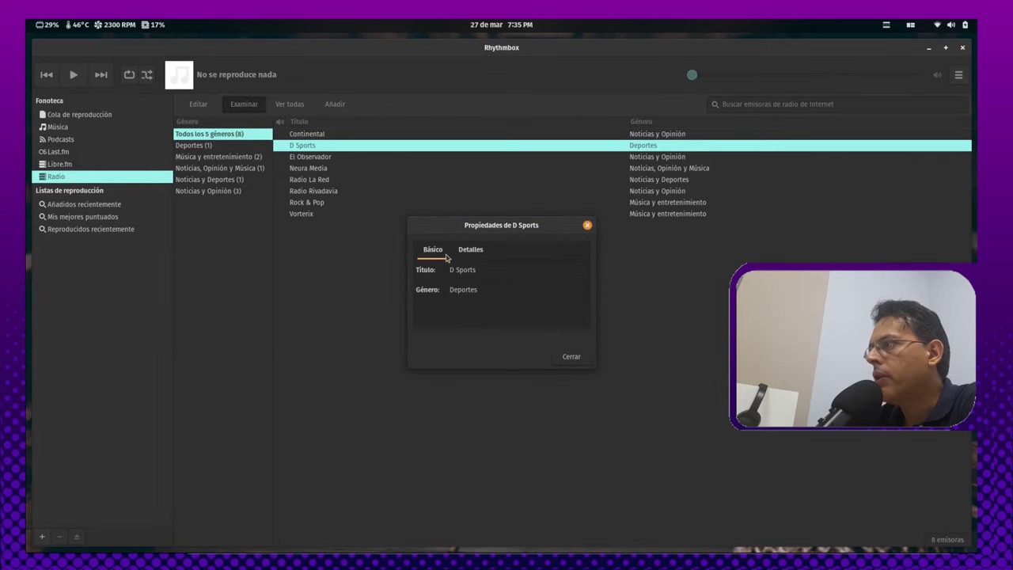
click(458, 287)
double_click(451, 291)
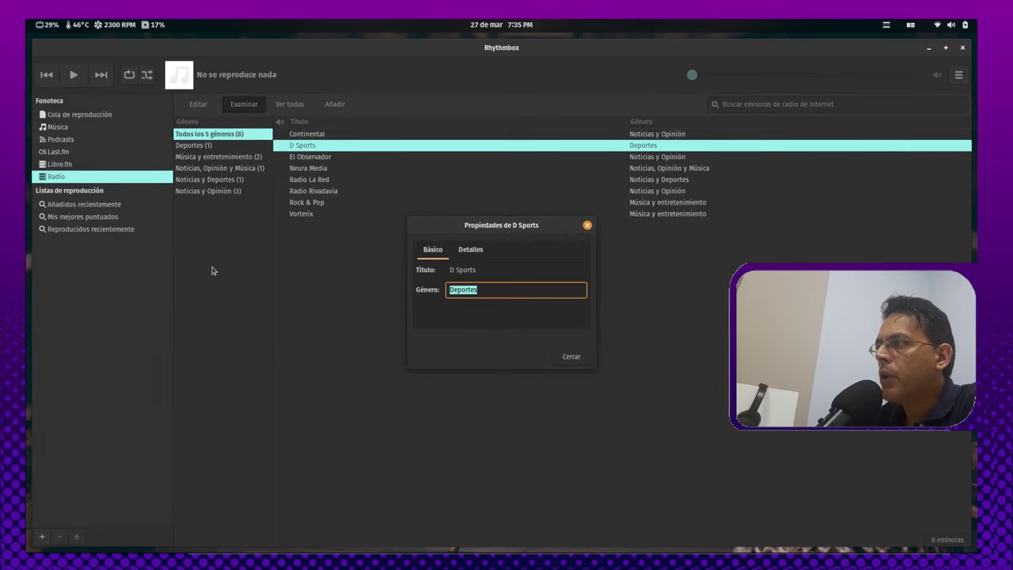
click(459, 249)
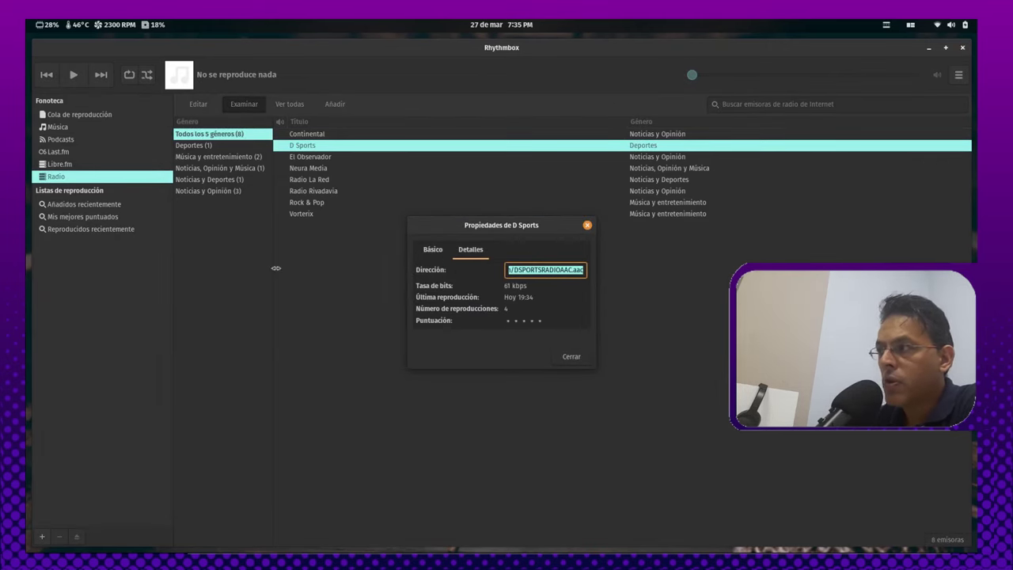
click(554, 357)
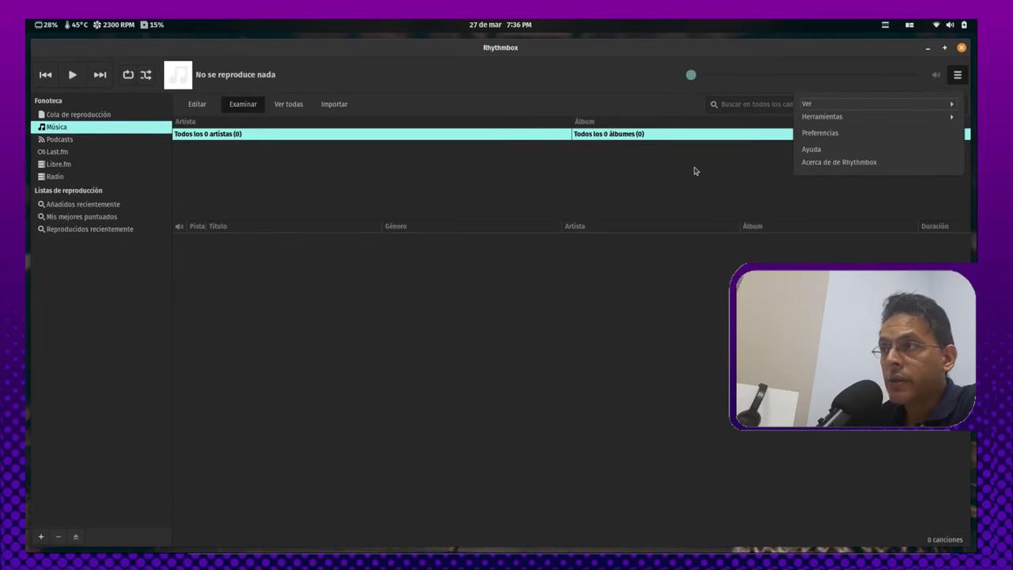
Step: Open the Rhythmbox preferences and review the general, playback and music library settings
click(836, 133)
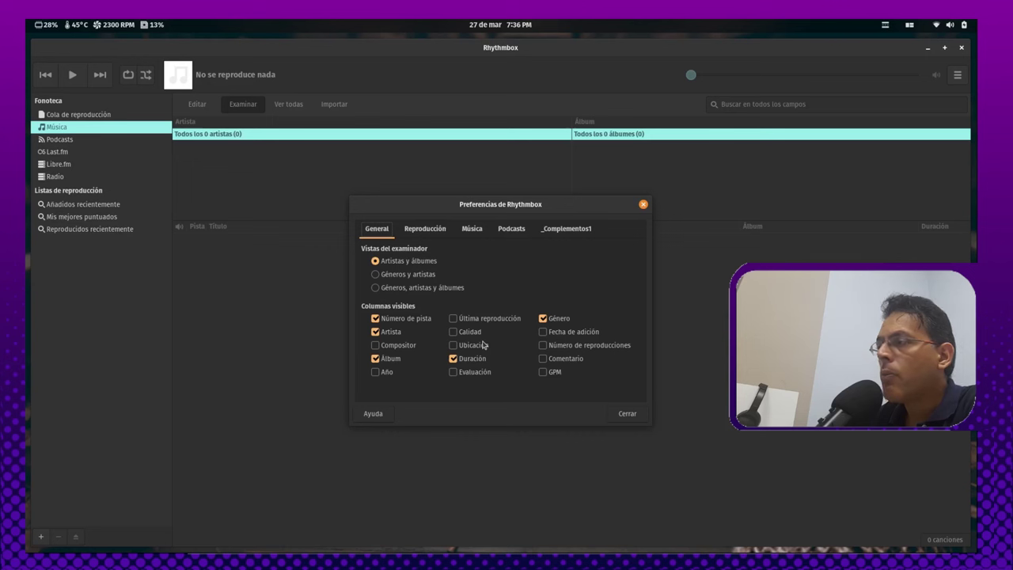
click(439, 230)
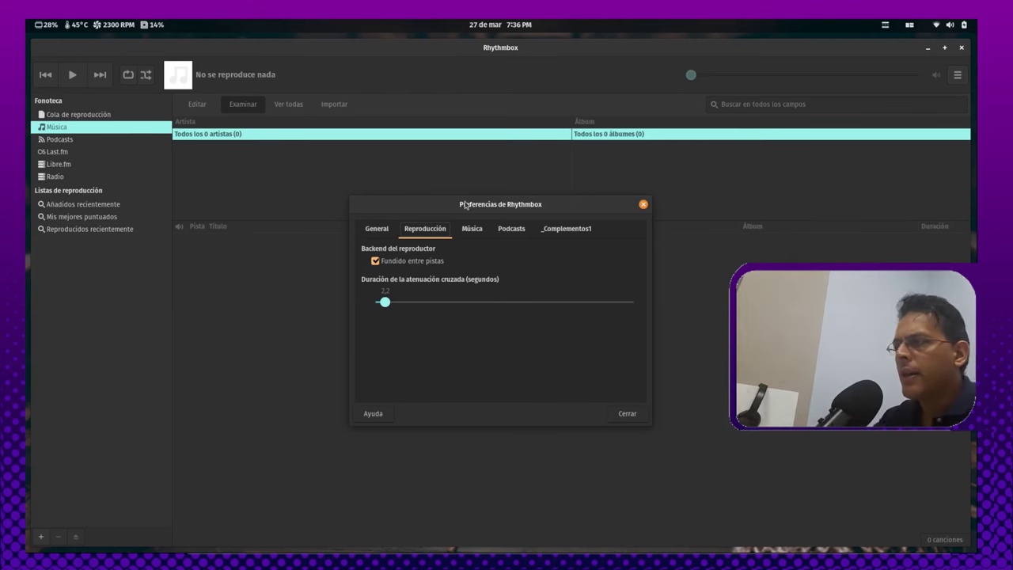
click(473, 231)
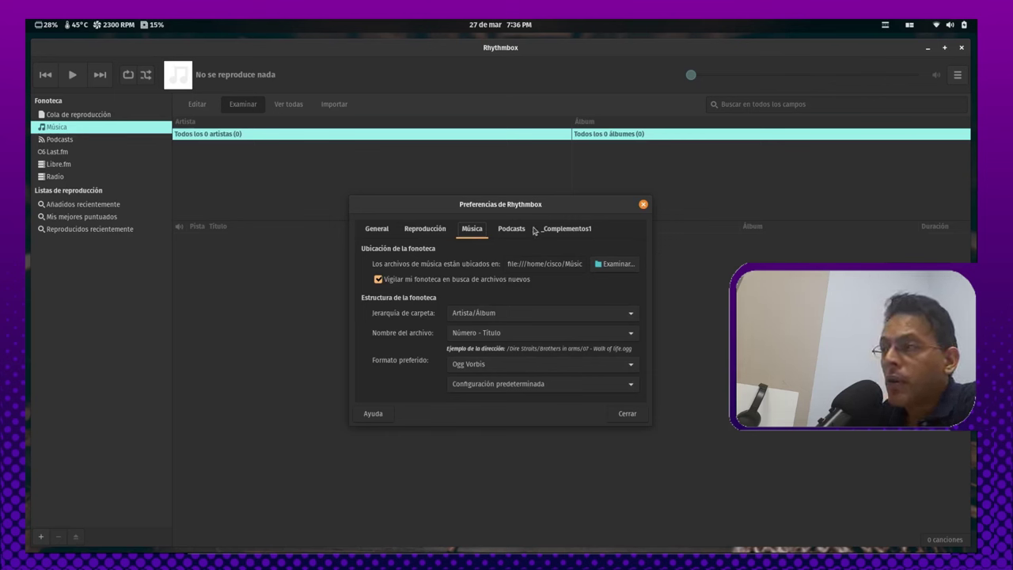
Step: Look through the whole list of available plugins in the preferences and close the preferences
click(556, 229)
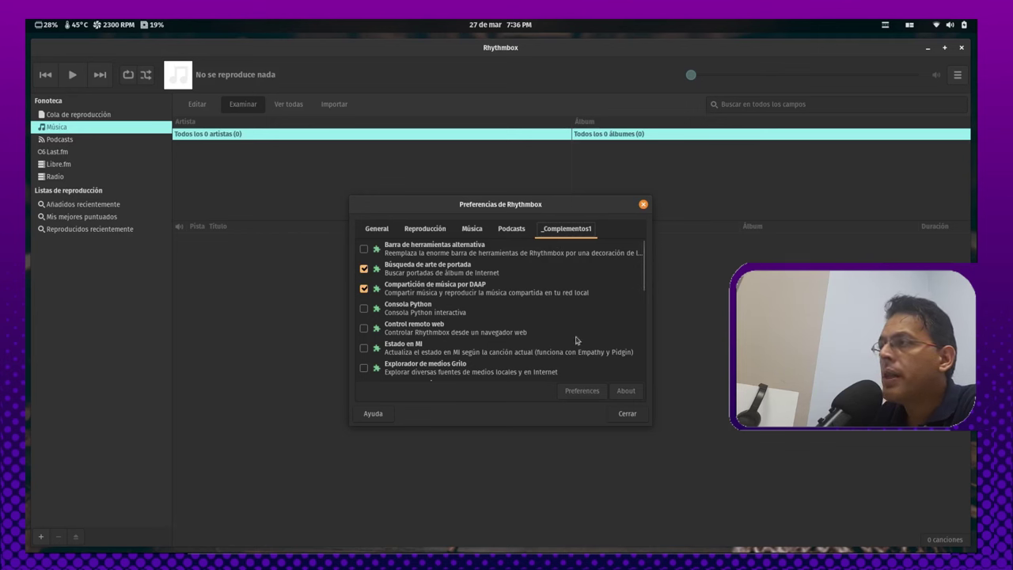
scroll(576, 341, down, 4)
scroll(500, 321, up, 4)
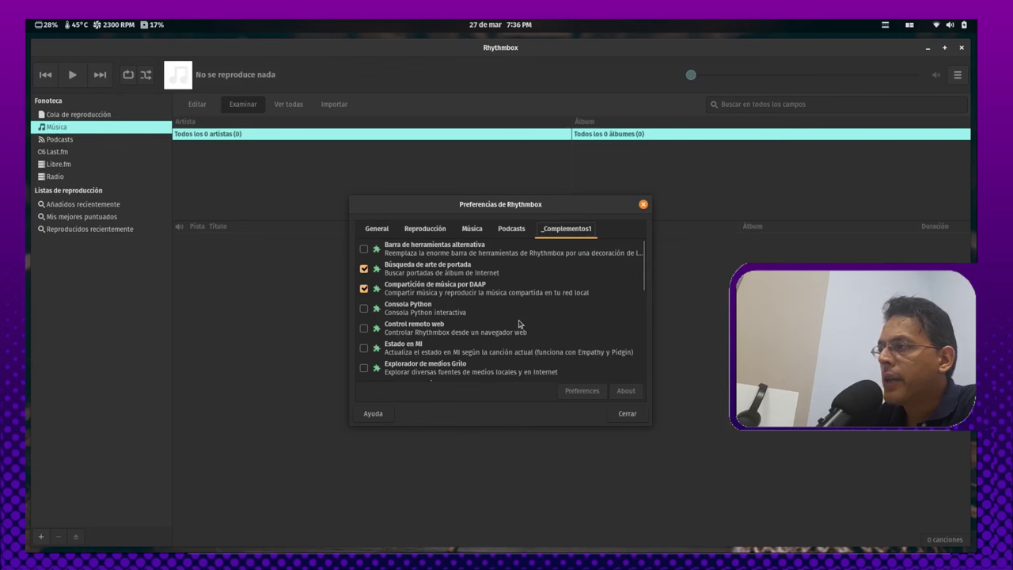
scroll(534, 335, down, 2)
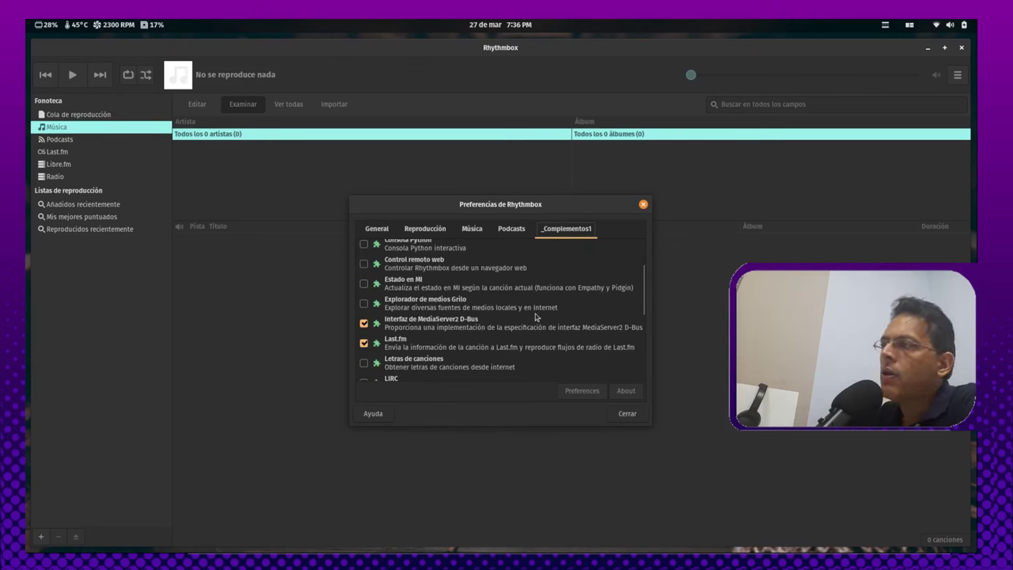
scroll(537, 310, down, 3)
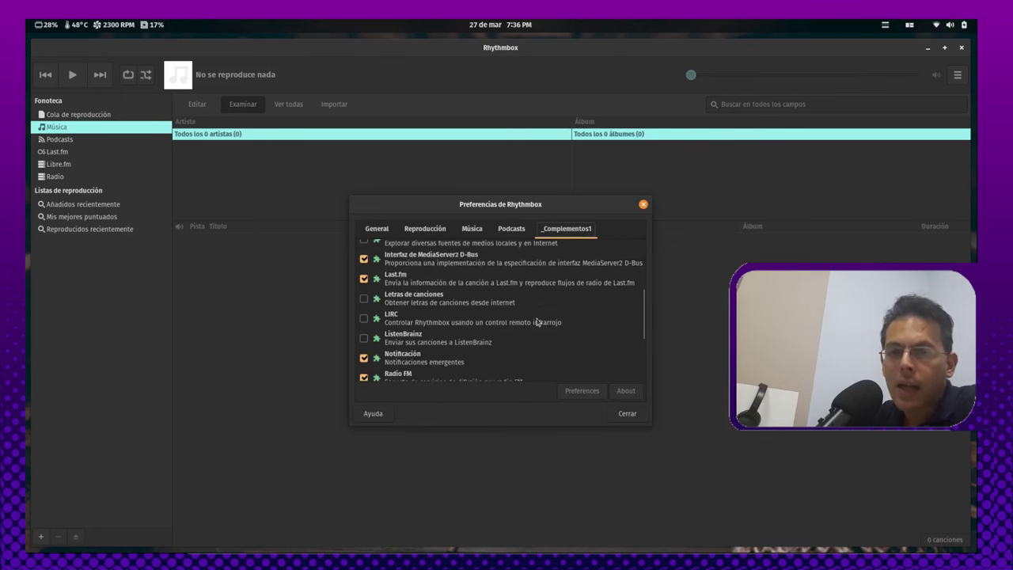
scroll(624, 318, down, 3)
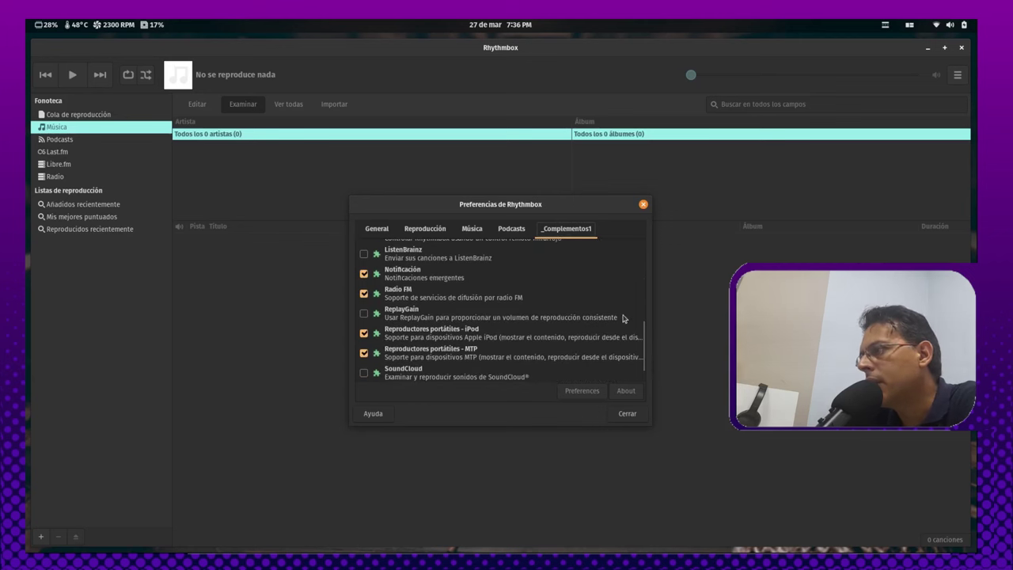
scroll(593, 288, up, 8)
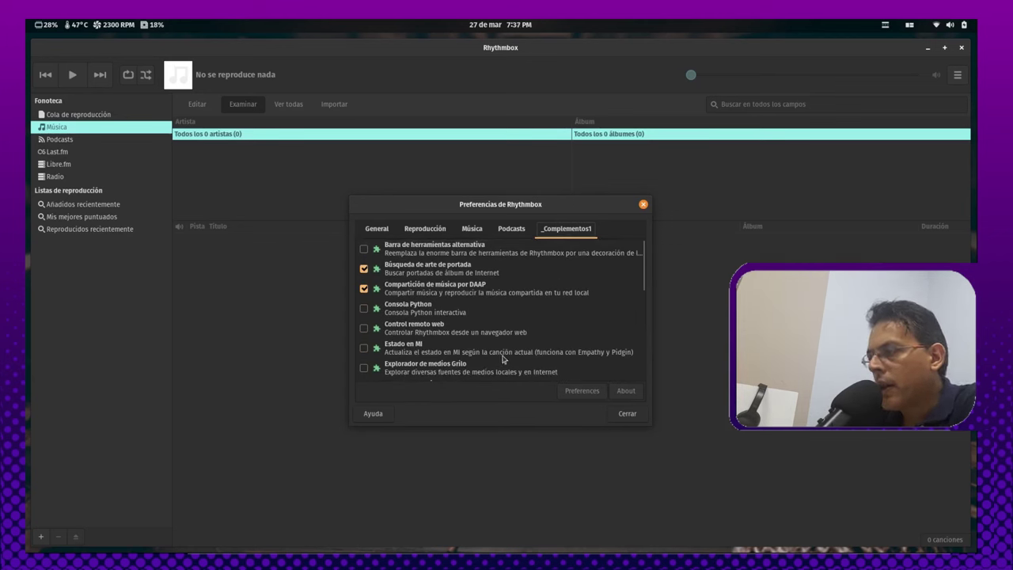
click(628, 414)
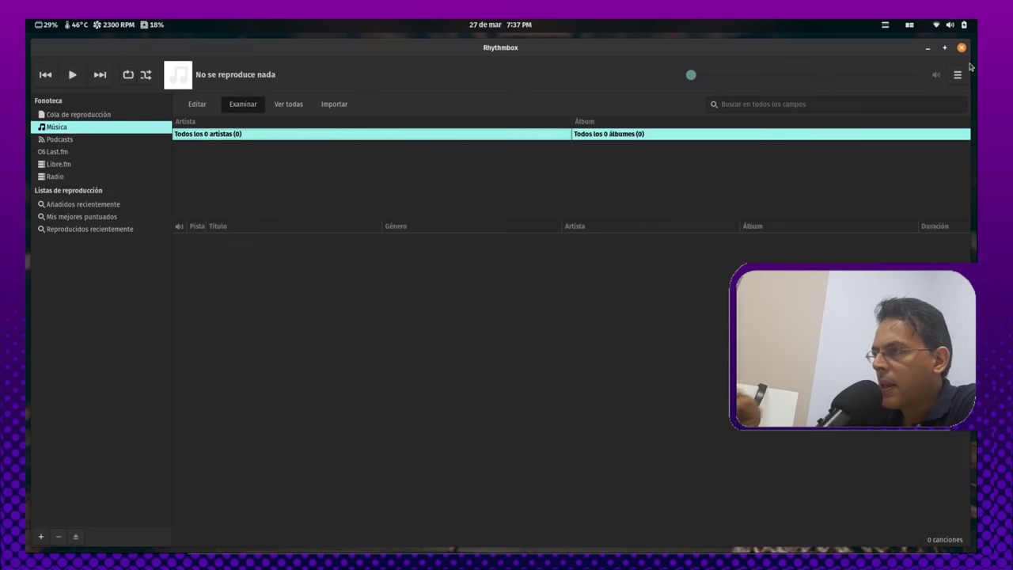
Step: Close Rhythmbox and launch the Podcasts application from the Multimedia folder of the application library
click(961, 48)
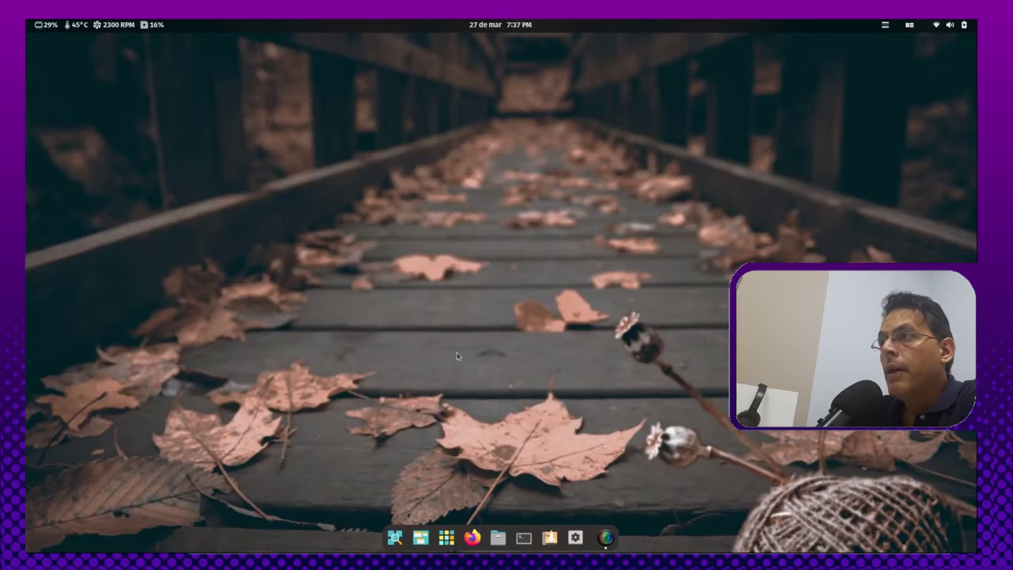
click(446, 538)
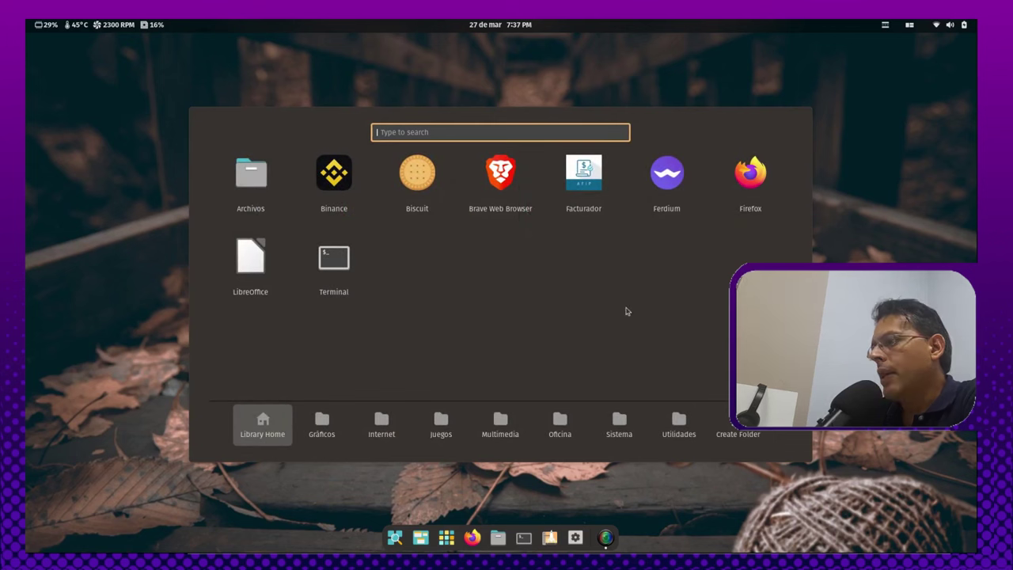
click(512, 425)
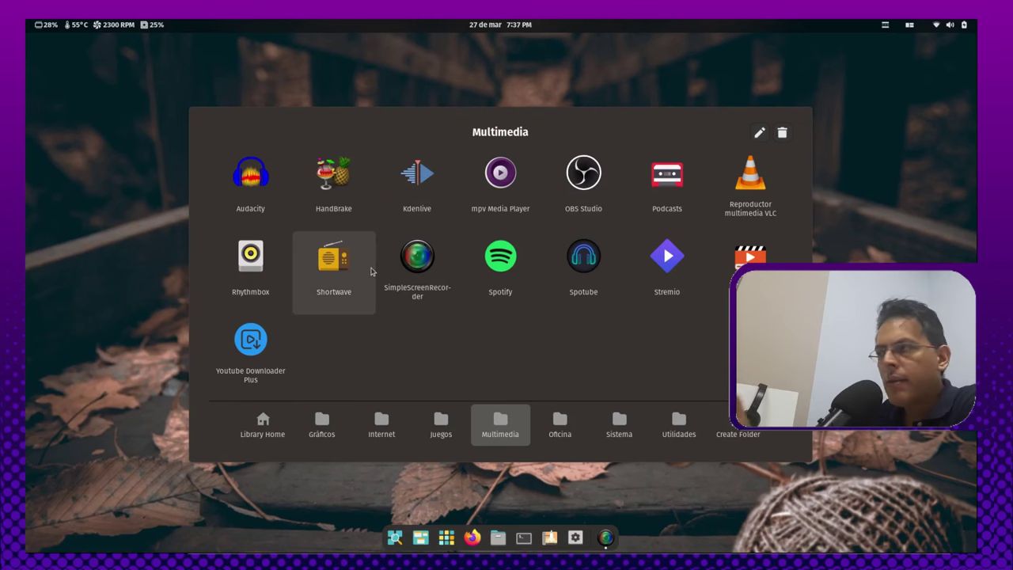
click(682, 184)
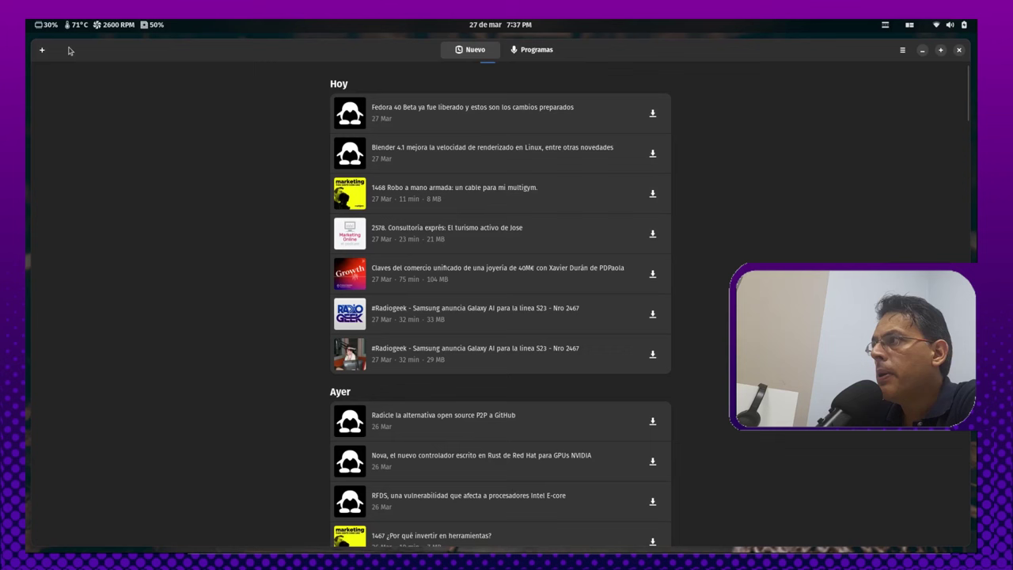
Step: View the form for adding a podcast channel by its address, and look through the collection of subscribed programmes
click(42, 50)
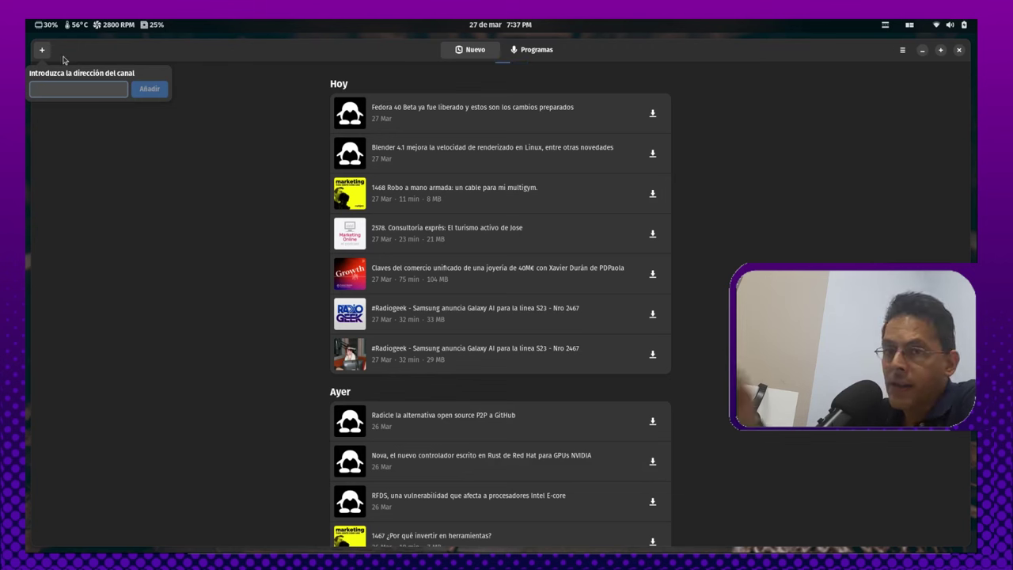
click(161, 313)
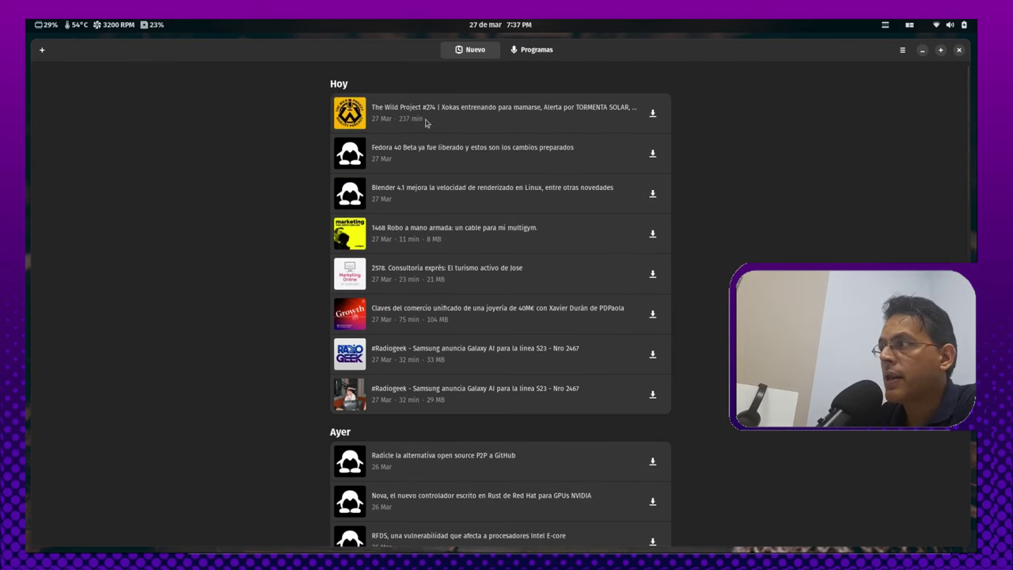
click(531, 49)
scroll(606, 120, down, 5)
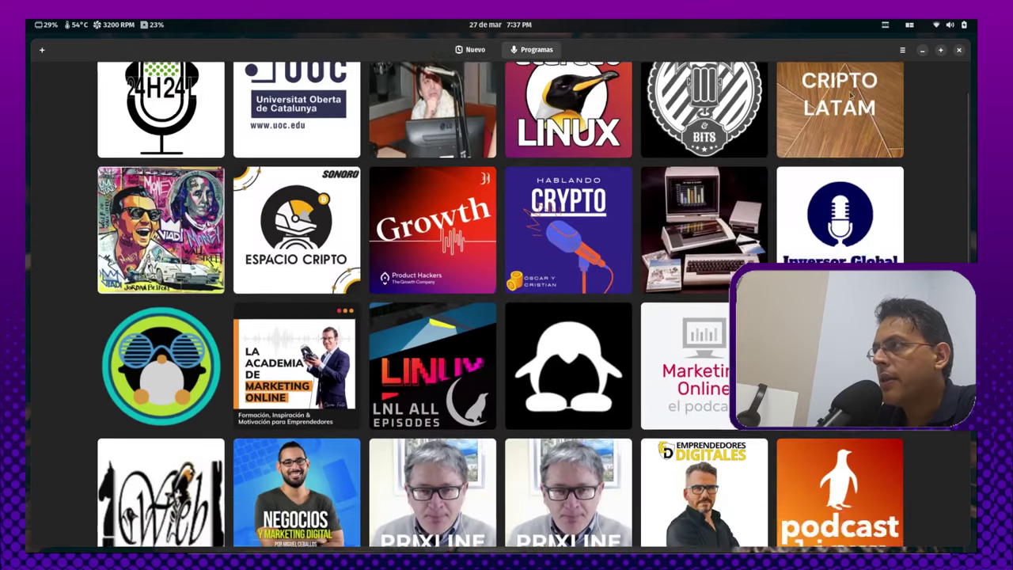
scroll(861, 98, up, 5)
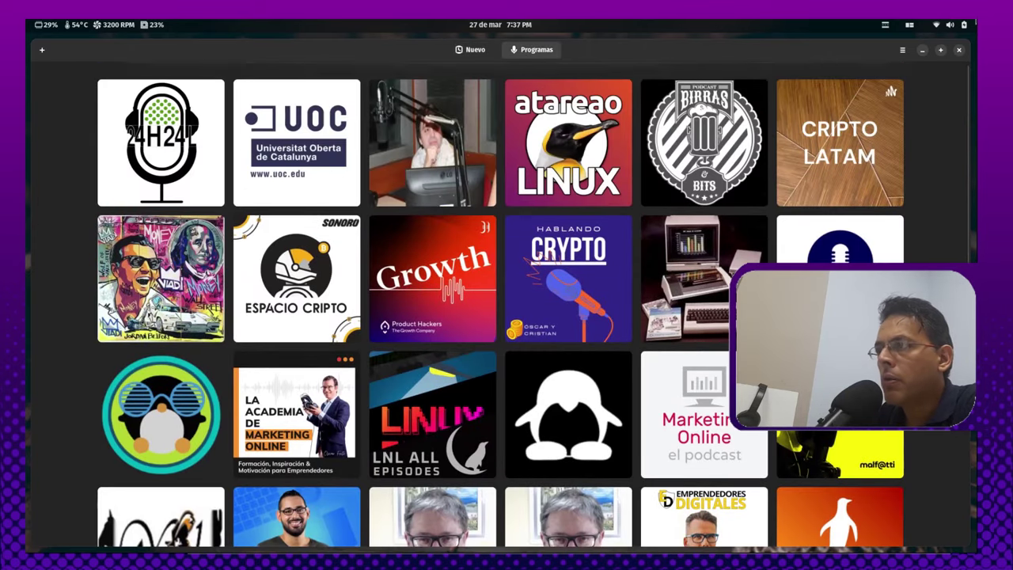
Step: Examine the Podcasts options for checking new episodes and importing or exporting programmes
click(903, 49)
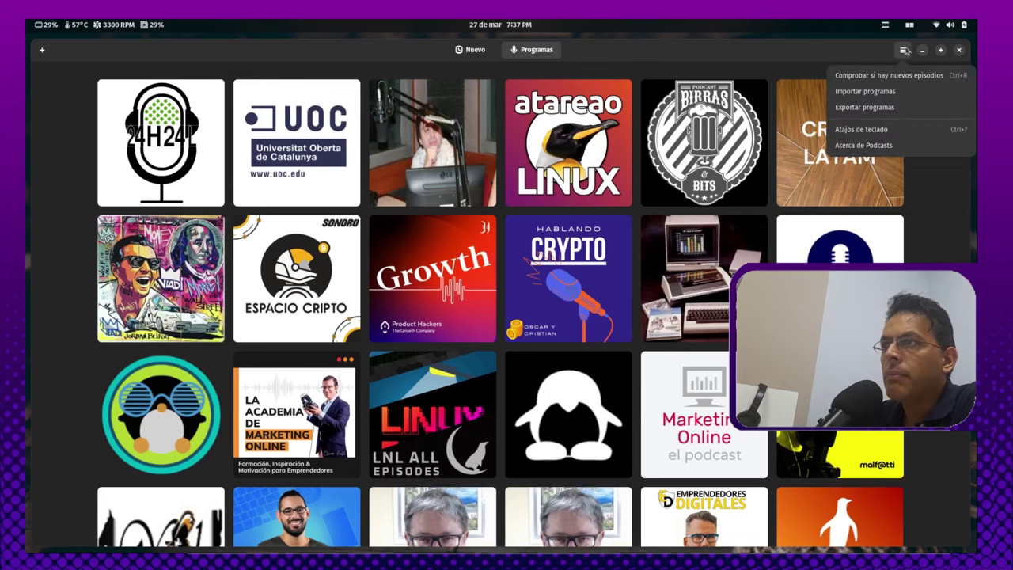
click(907, 50)
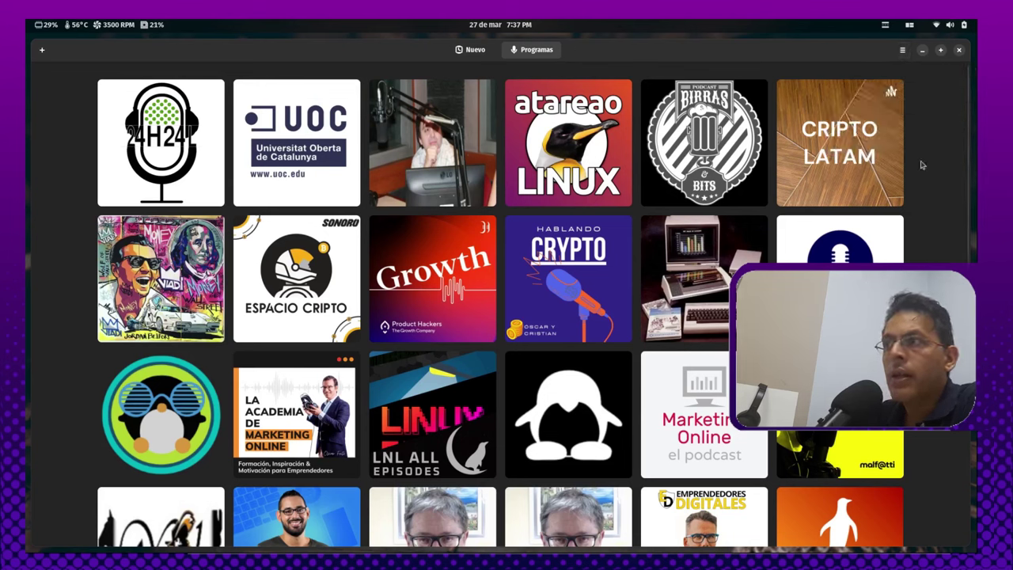
click(903, 50)
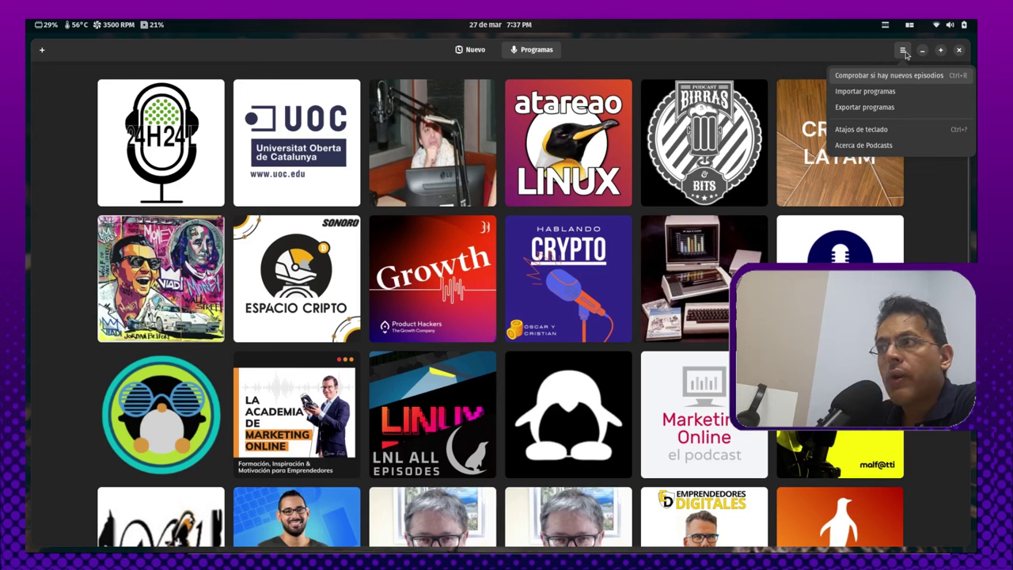
click(907, 53)
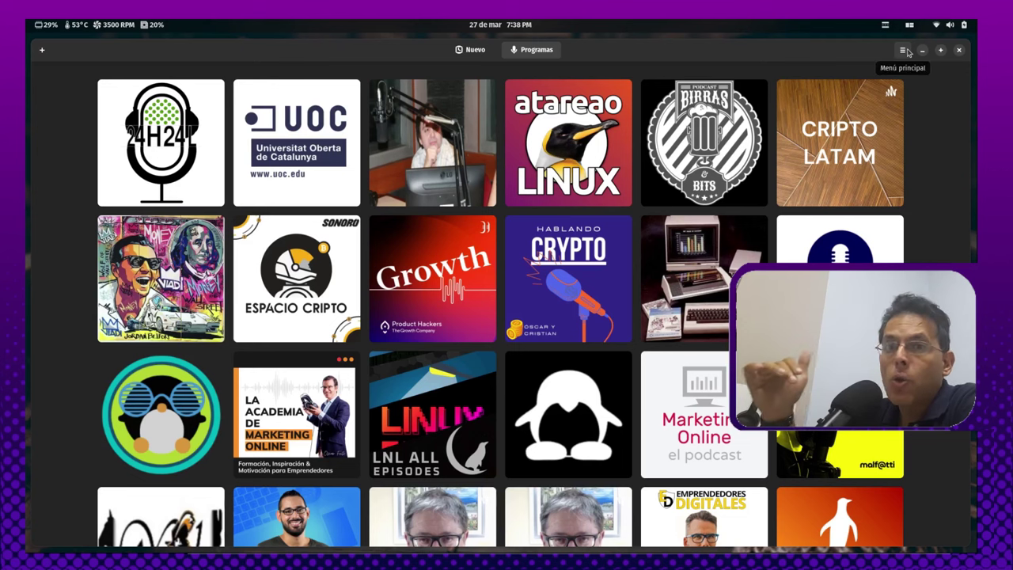
click(902, 52)
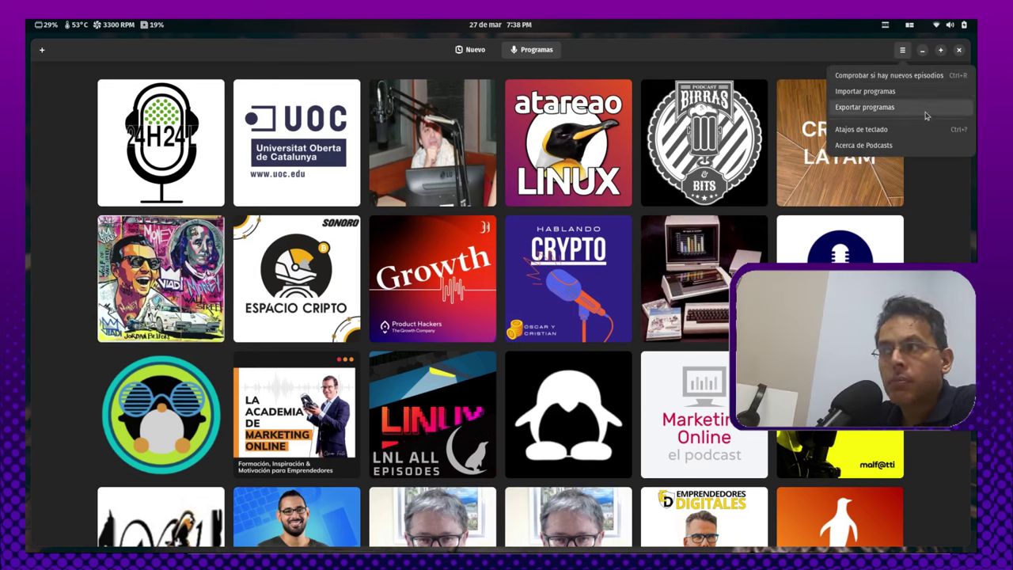
click(901, 49)
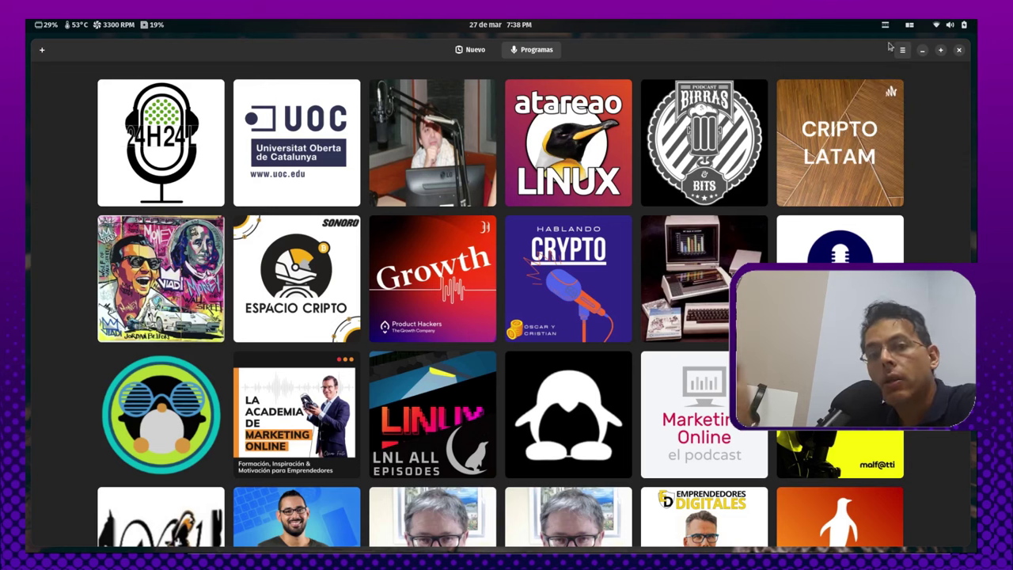
Step: Close Podcasts and launch Shortwave from the Multimedia folder of the application library
click(959, 50)
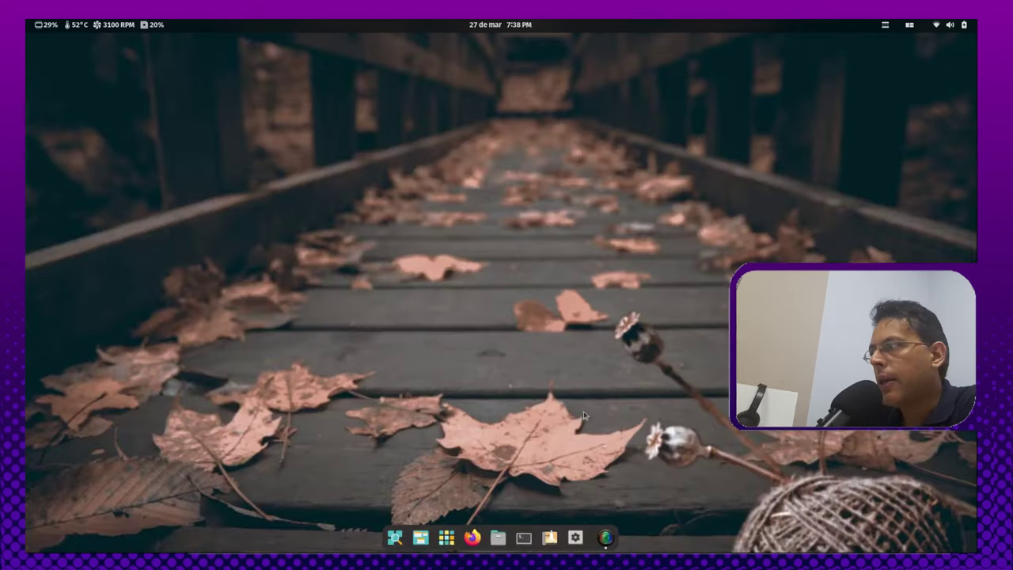
click(446, 537)
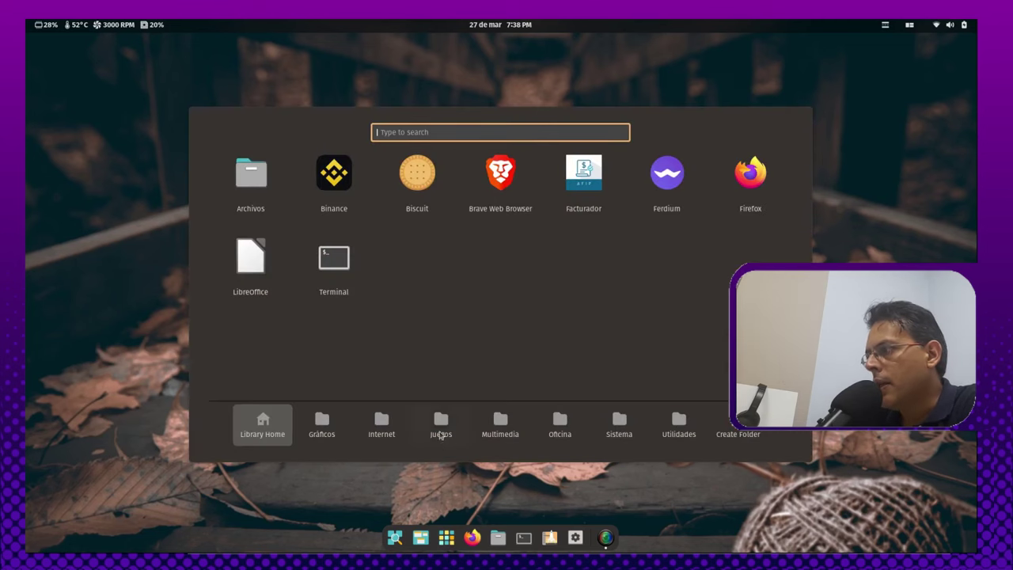
click(500, 425)
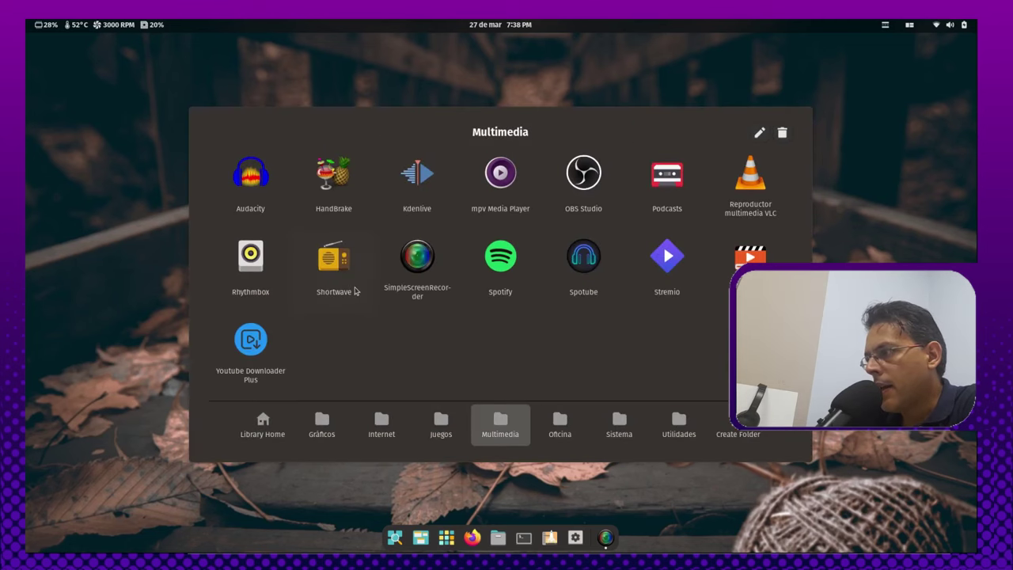
click(335, 261)
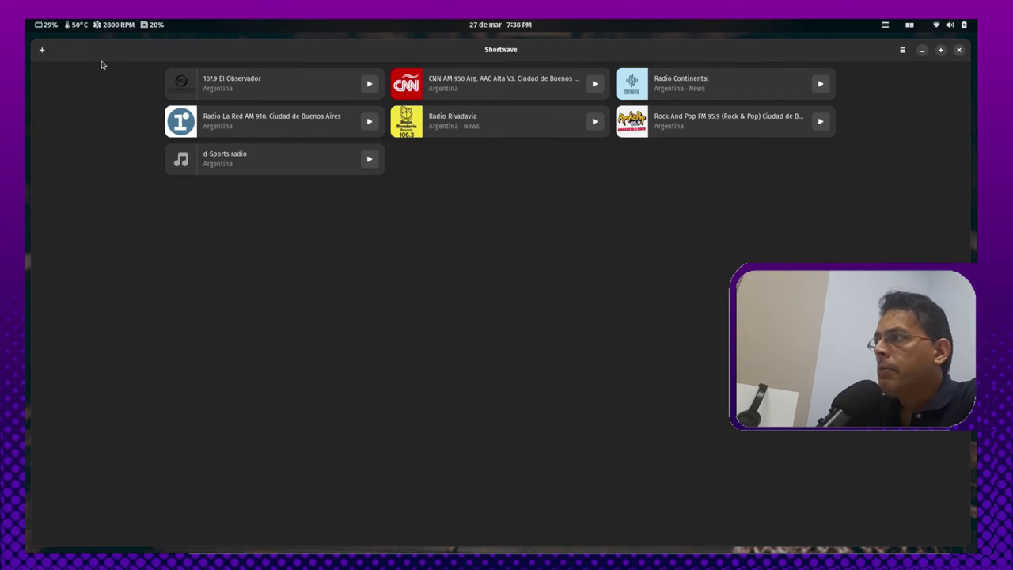
Step: Look through Shortwave's station discovery page with the most voted and trending stations
click(42, 52)
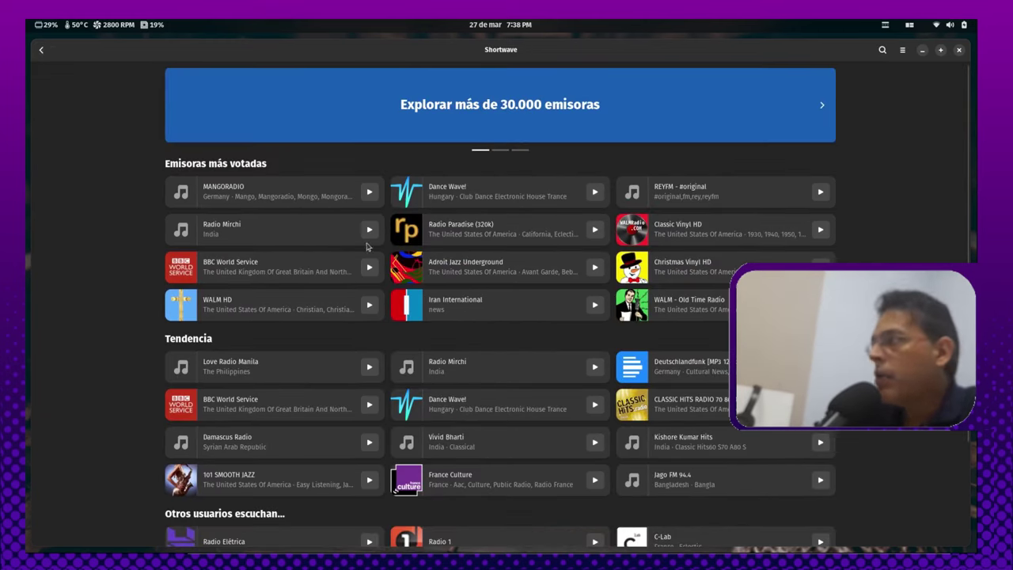
scroll(725, 261, down, 4)
scroll(724, 240, up, 4)
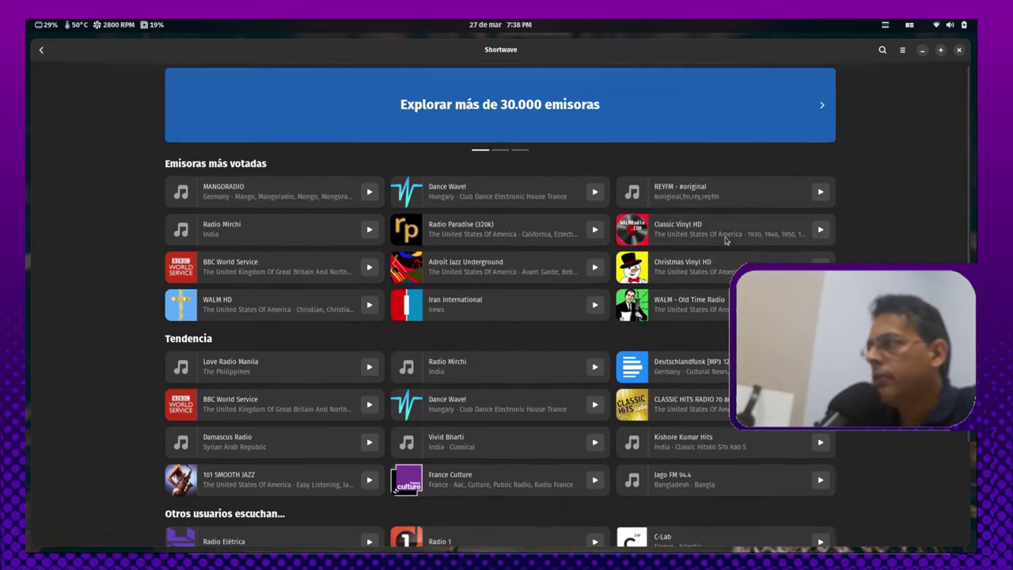
Step: Search the online radio stations for "radio marca"
click(882, 50)
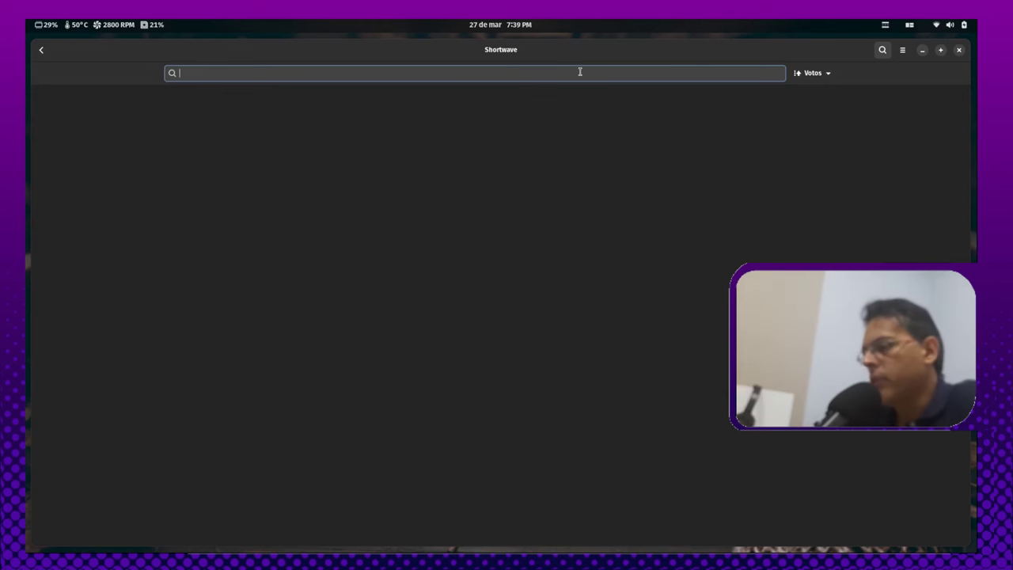
text(rdio)
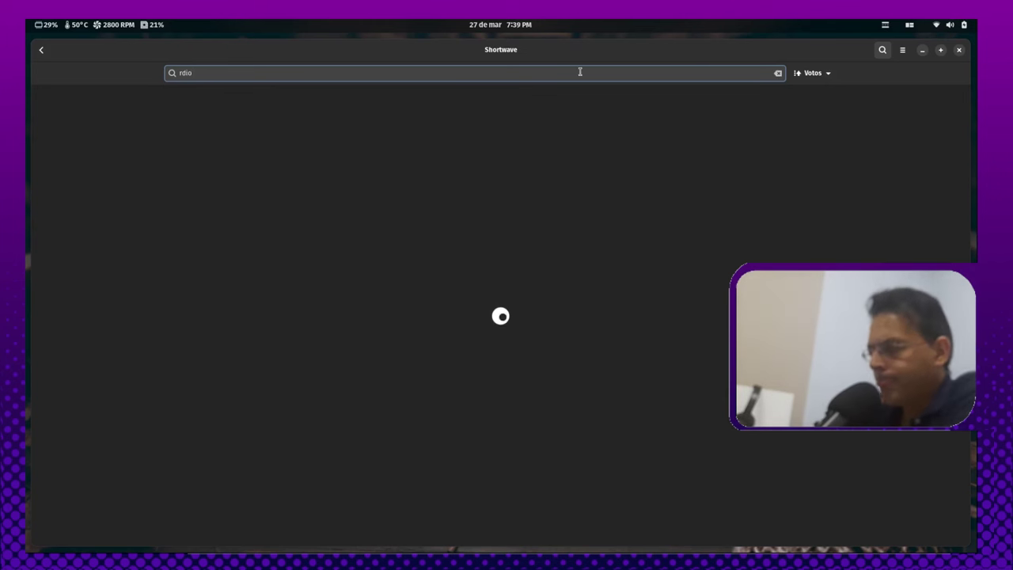
key(BackSpace)
key(BackSpace)
text(dio marc)
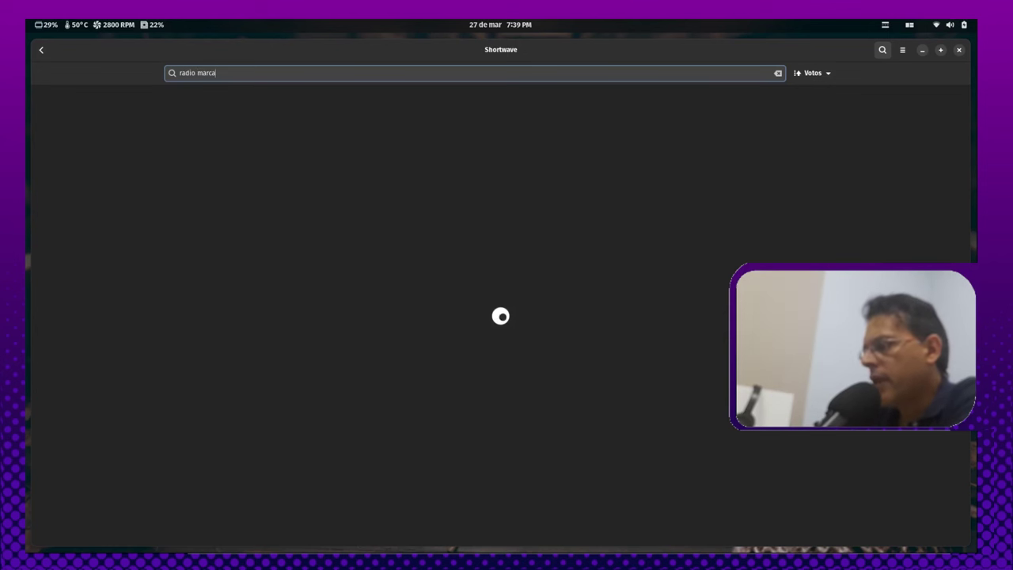
text(a)
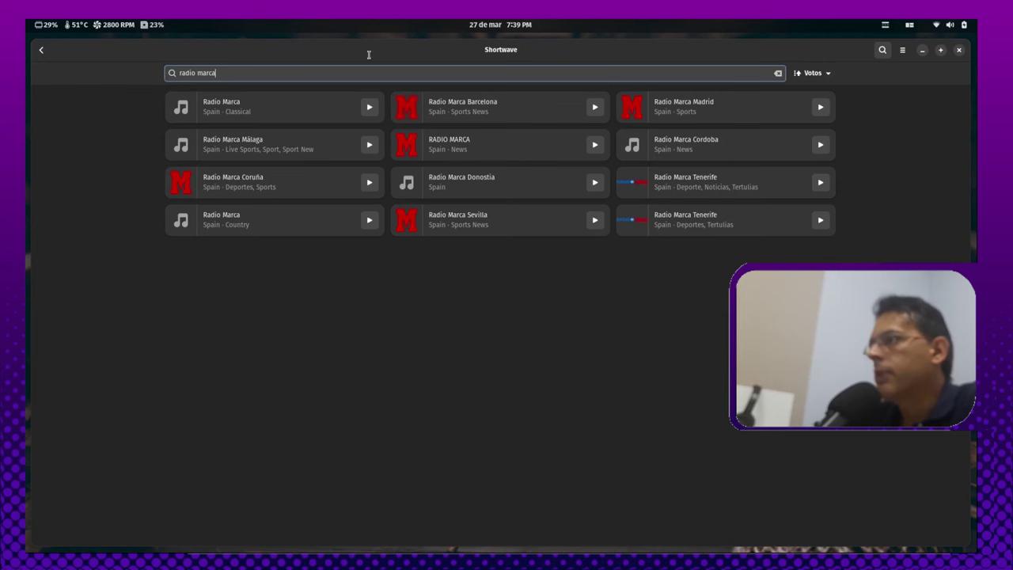
Step: View the details of the first Radio Marca station, tagged Classical, and close them
click(313, 108)
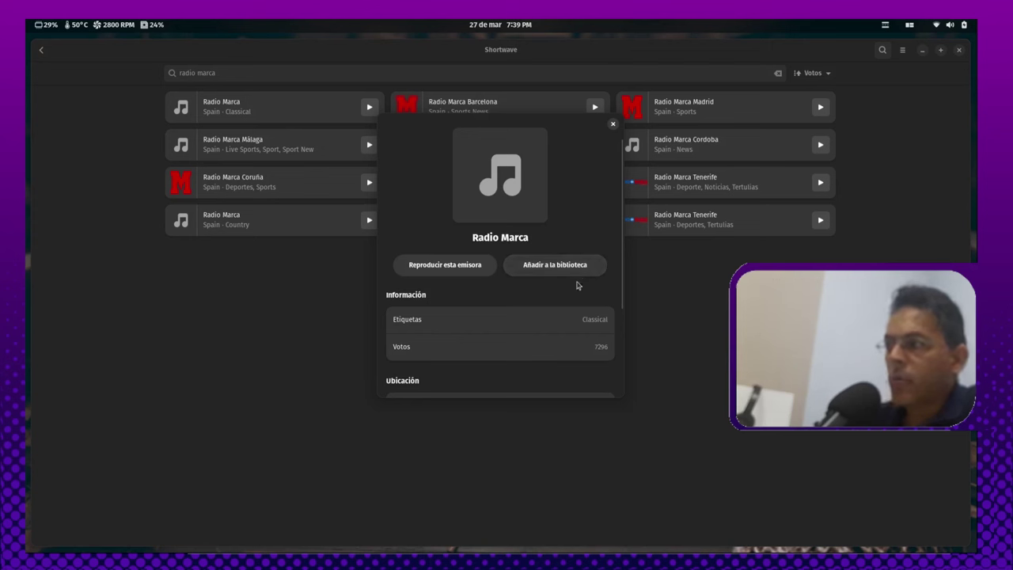
scroll(600, 326, down, 3)
scroll(601, 324, up, 3)
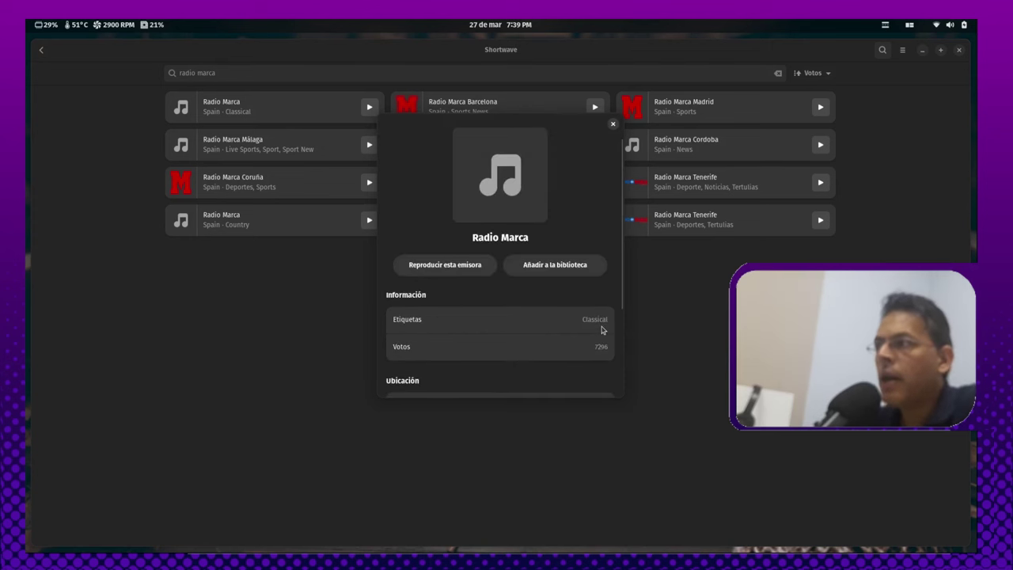
click(613, 124)
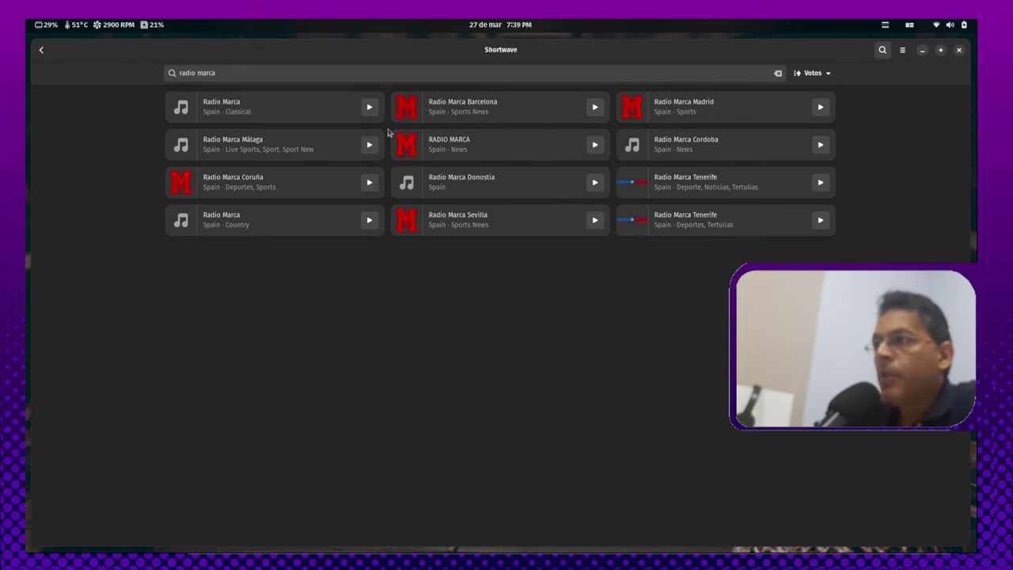
Step: Examine Shortwave's main options and its preferences for desktop notifications, and close the preferences
click(902, 50)
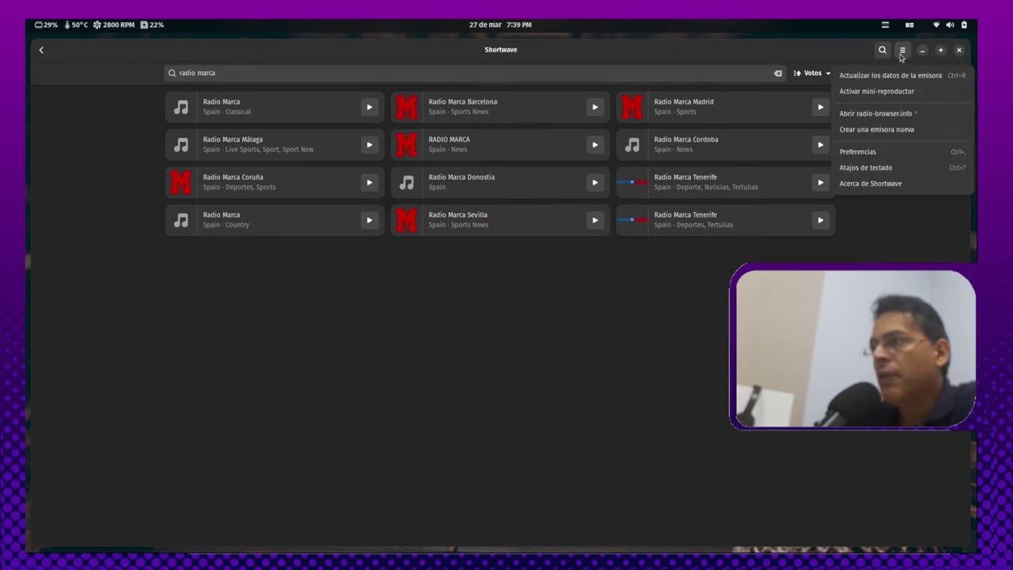
click(901, 54)
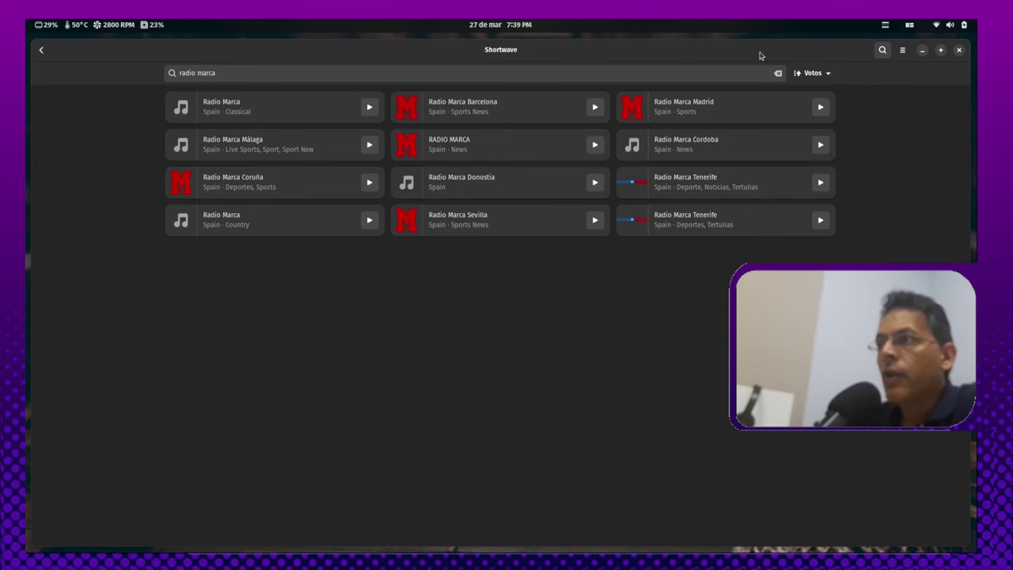
click(902, 49)
click(829, 151)
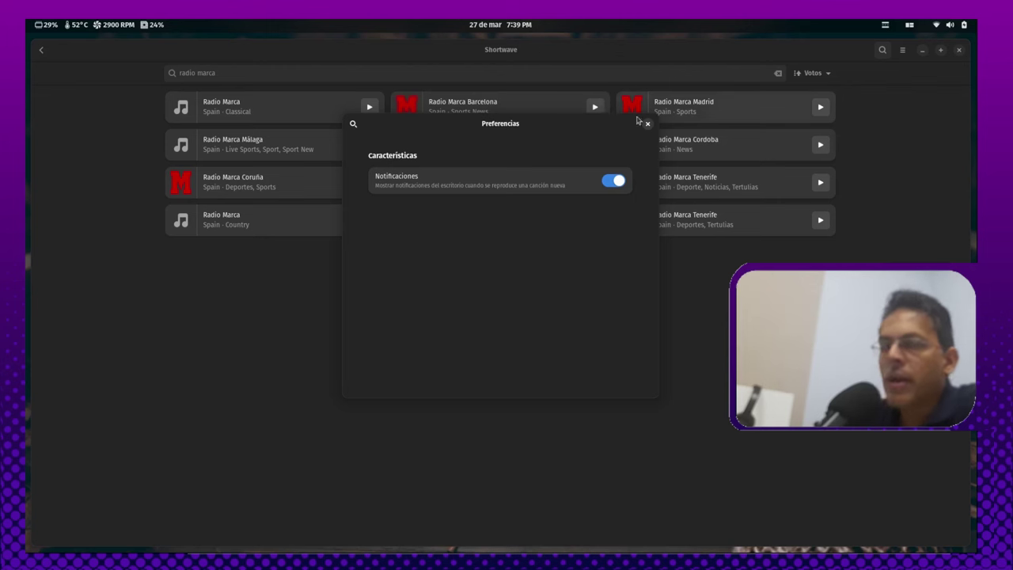
click(647, 124)
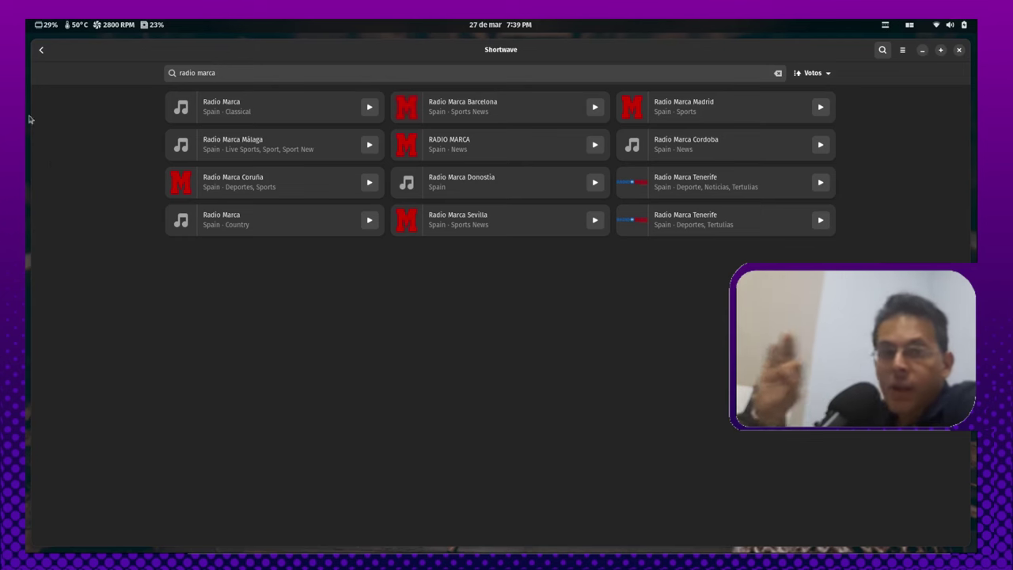
Step: Leave the station search and discovery page and return to the library of saved stations
click(41, 50)
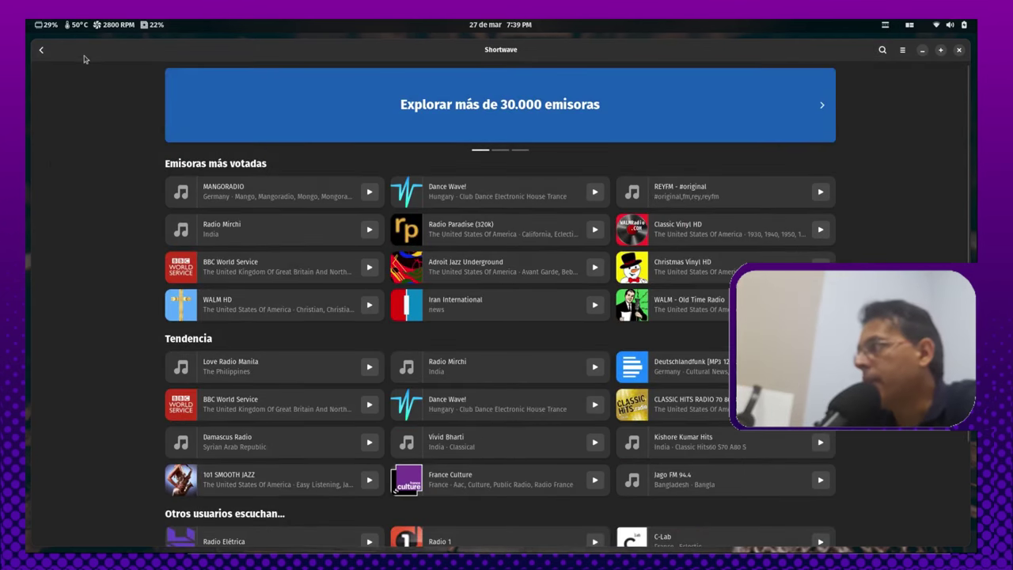
click(42, 50)
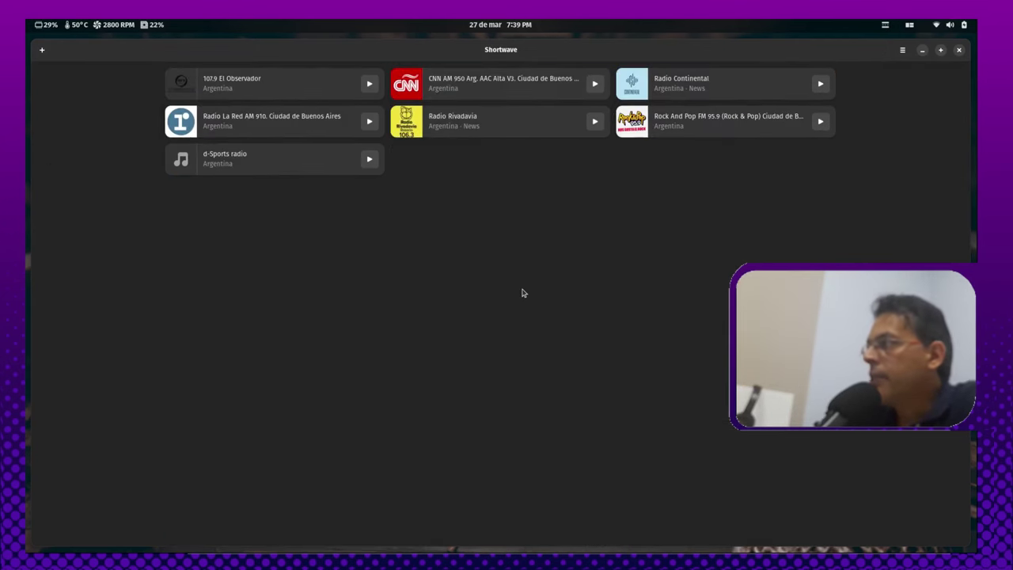